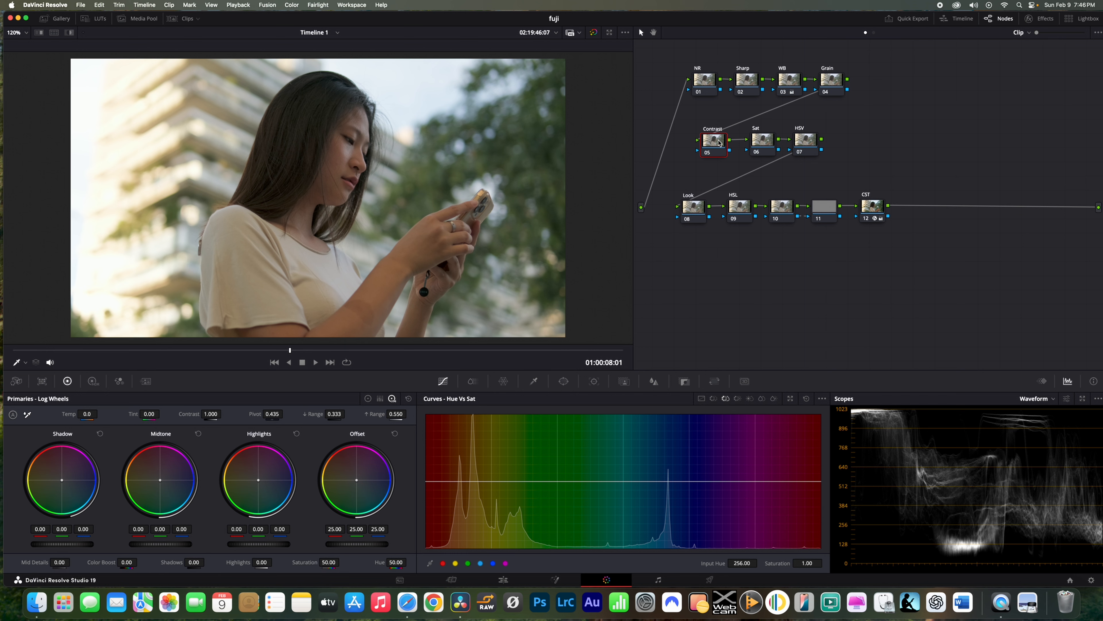
Using the primary color wheels on the Contrast node, set Lift to -0.10, Gamma to 0.05 and Gain to 0.91
{"action": "left_click", "coordinate": [368, 398]}
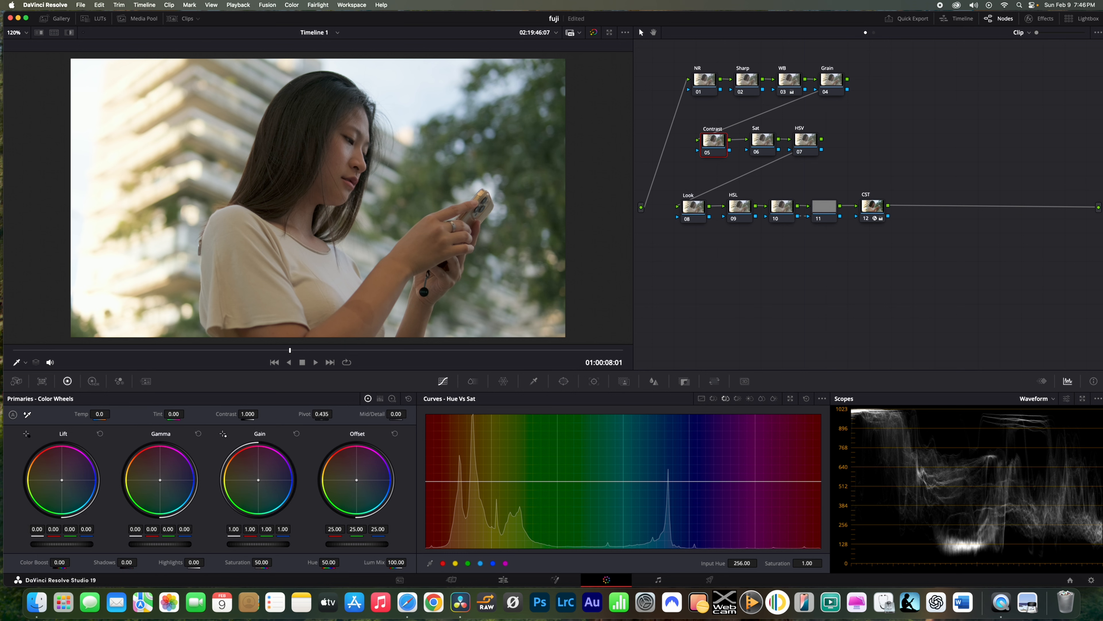
{"action": "left_click_drag", "start_coordinate": [62, 544], "coordinate": [50, 543]}
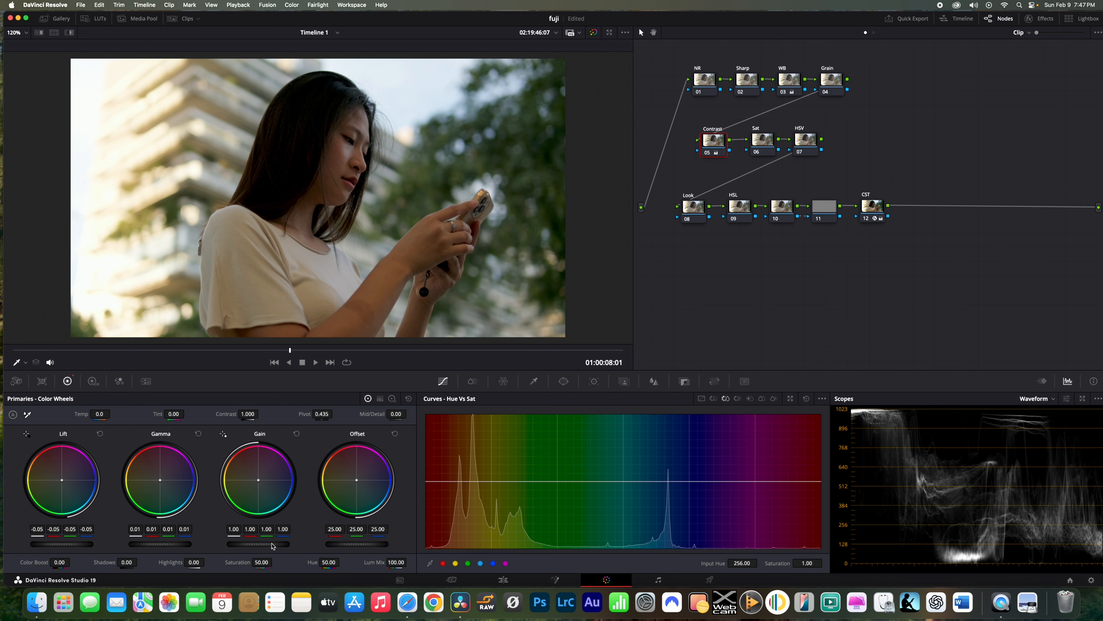
{"action": "mouse_move", "coordinate": [261, 544]}
{"action": "left_mouse_down"}
{"action": "mouse_move", "coordinate": [248, 543]}
{"action": "mouse_move", "coordinate": [258, 544]}
{"action": "left_mouse_up"}
{"action": "left_click_drag", "start_coordinate": [157, 551], "coordinate": [160, 552]}
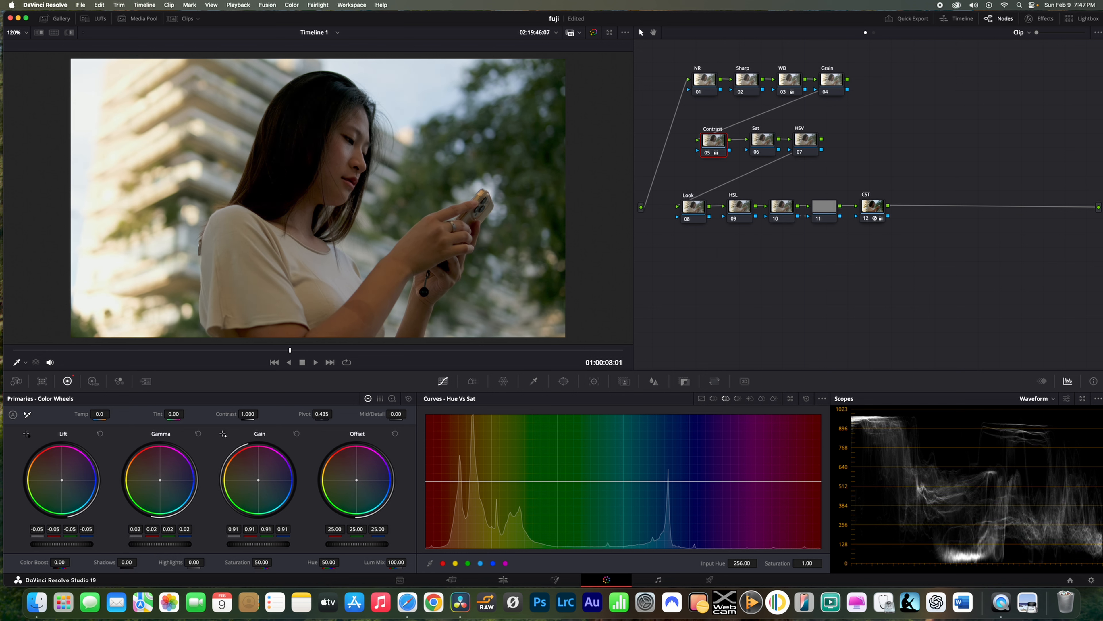
{"action": "left_click_drag", "start_coordinate": [90, 547], "coordinate": [86, 548]}
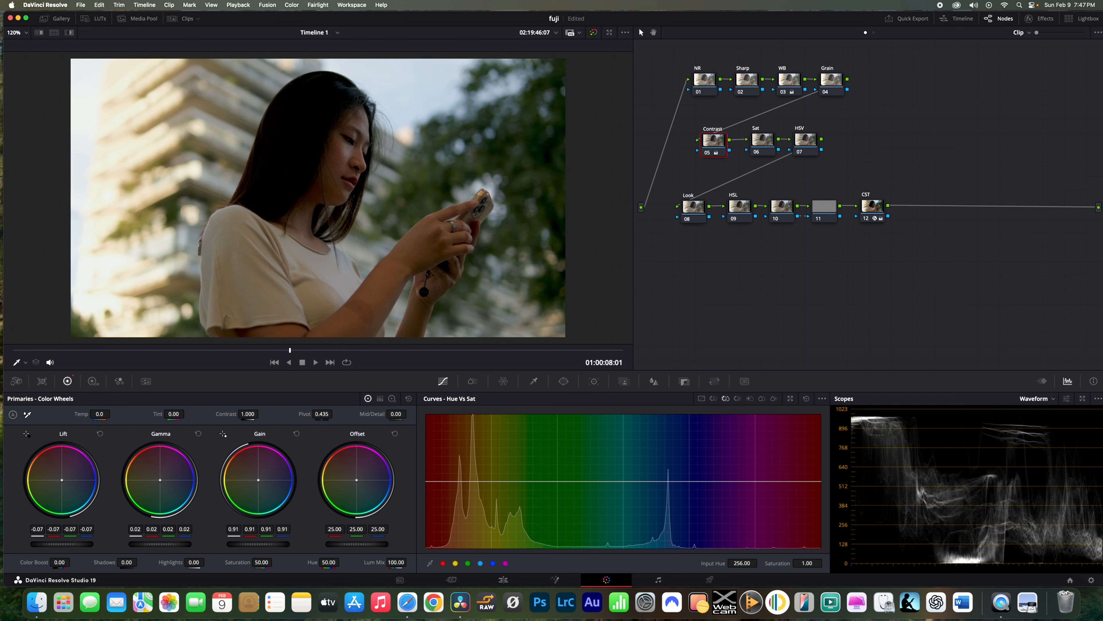
{"action": "left_click_drag", "start_coordinate": [164, 548], "coordinate": [165, 547]}
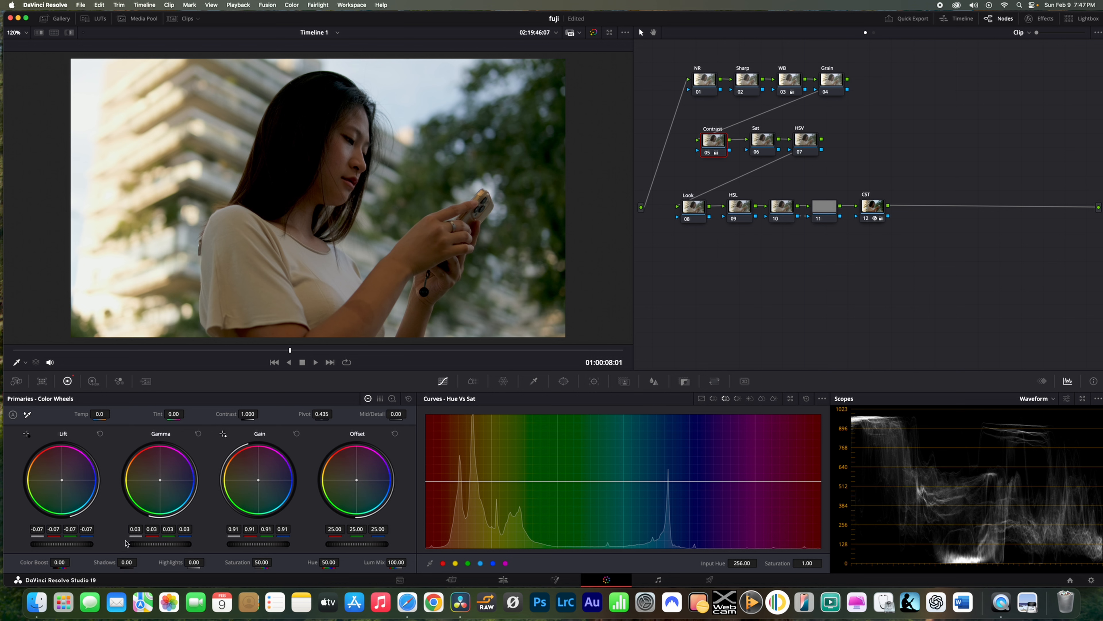
{"action": "left_click_drag", "start_coordinate": [145, 544], "coordinate": [148, 543]}
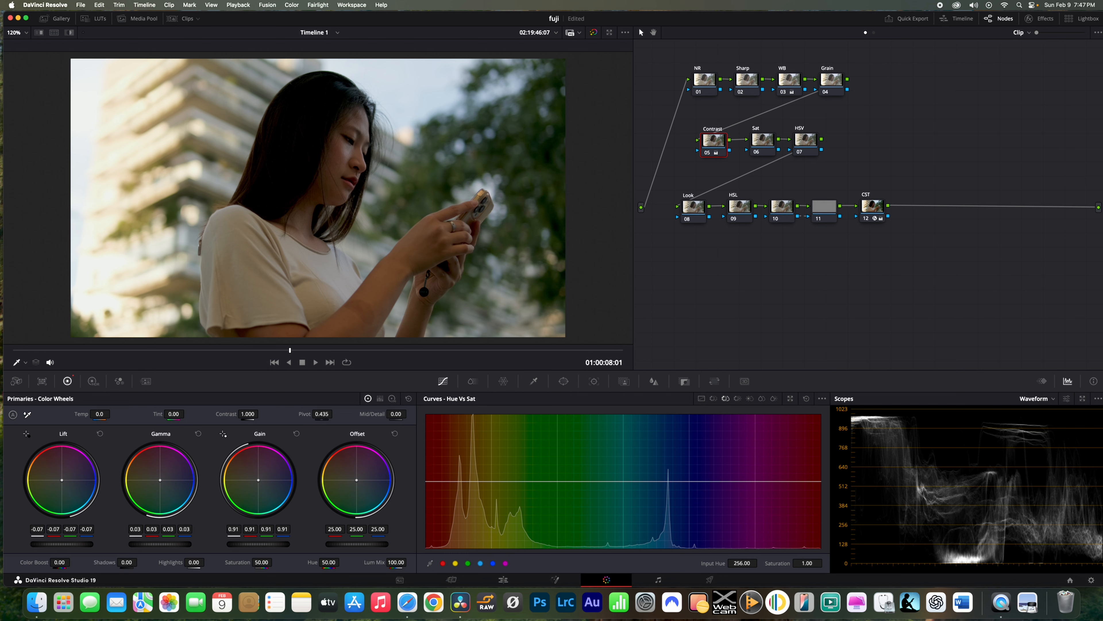
{"action": "left_click_drag", "start_coordinate": [61, 544], "coordinate": [59, 543]}
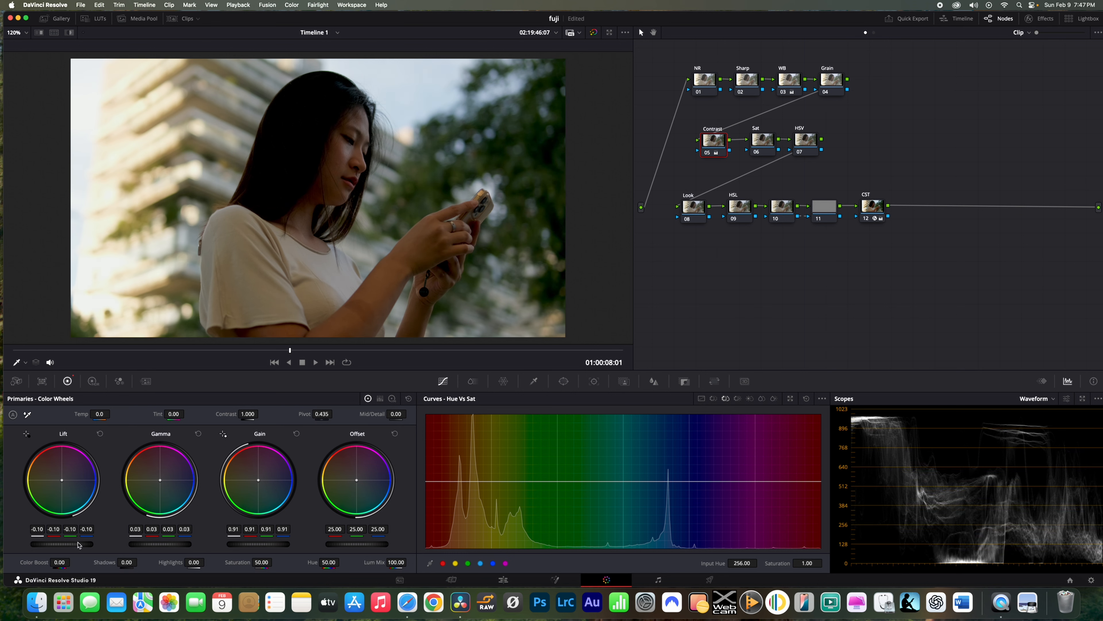
{"action": "left_click_drag", "start_coordinate": [147, 545], "coordinate": [153, 546]}
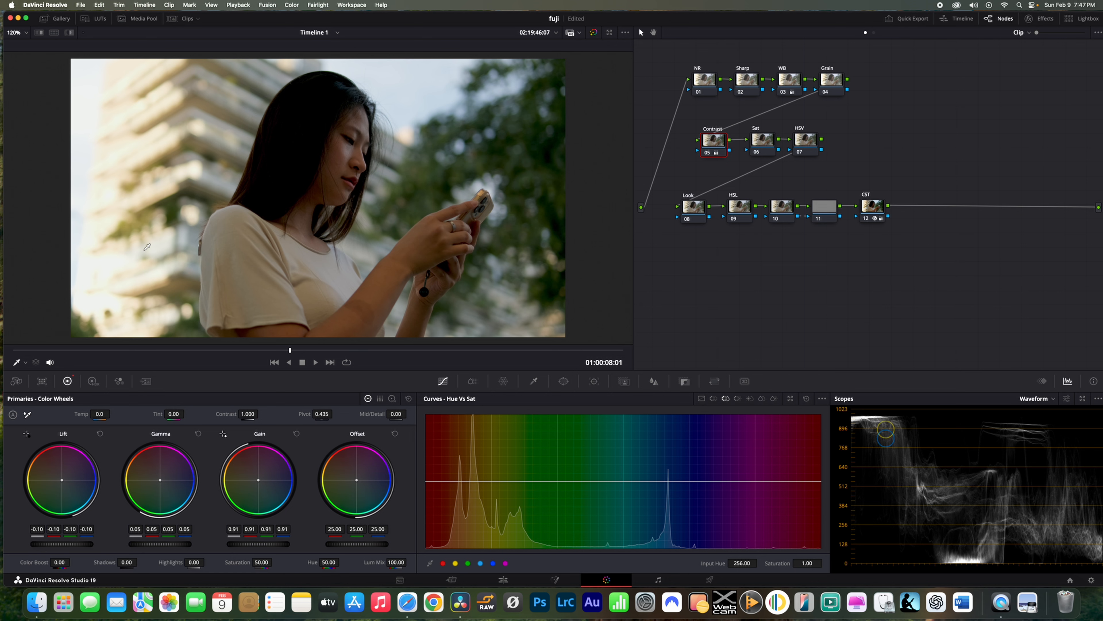
Set the Contrast node's contrast to 1.118, then fine-tune its Gamma to 0.06 and Lift to -0.09
{"action": "left_click_drag", "start_coordinate": [115, 349], "coordinate": [284, 361]}
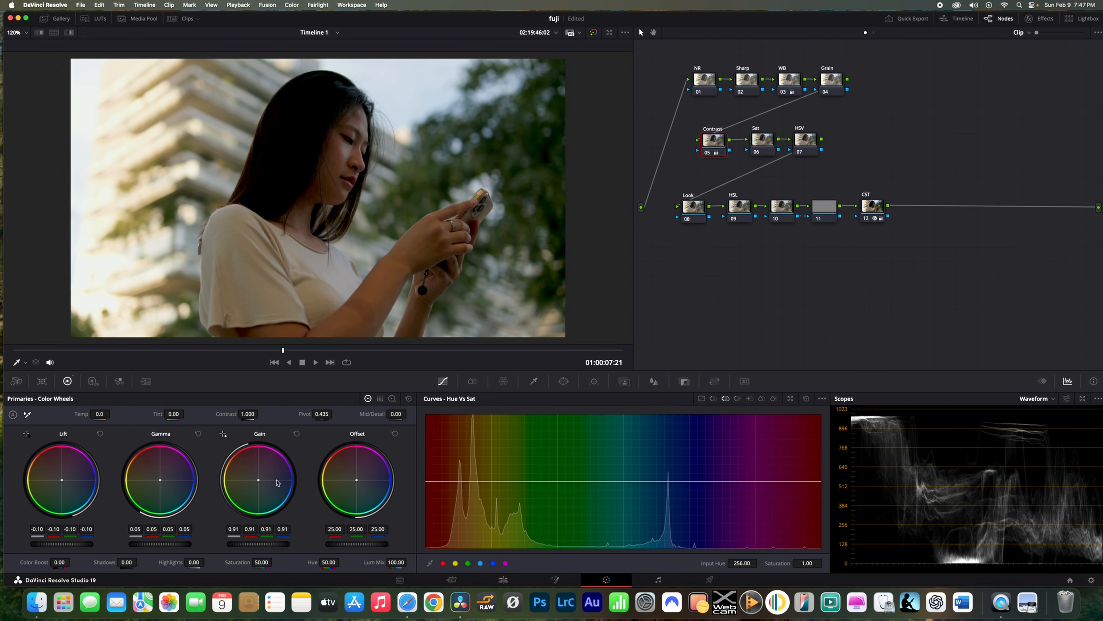
{"action": "left_click_drag", "start_coordinate": [250, 413], "coordinate": [261, 413]}
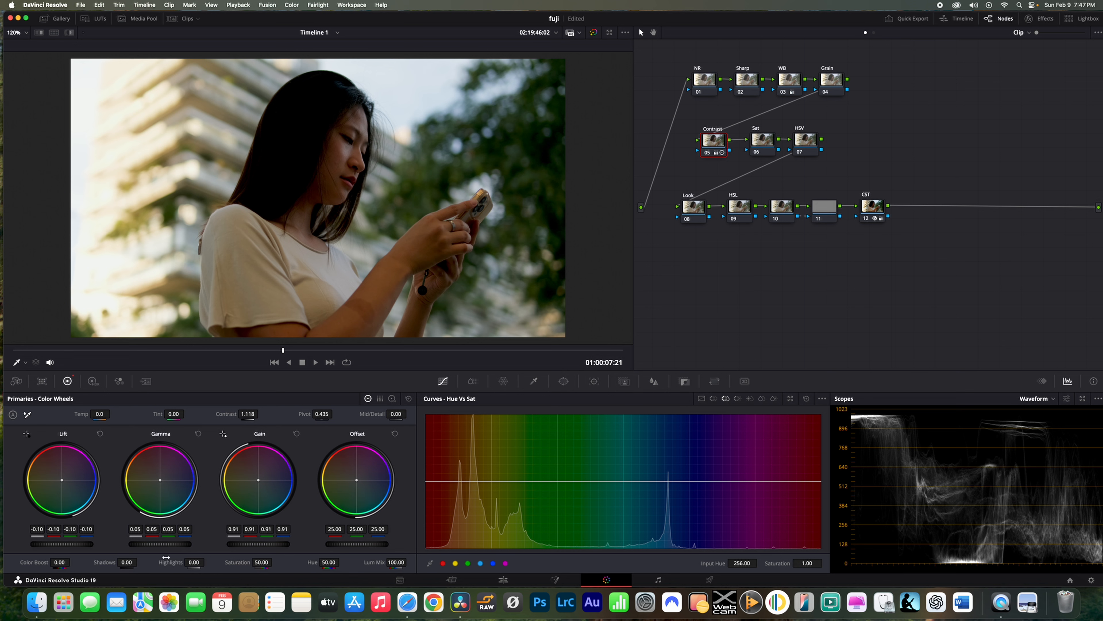
{"action": "left_click_drag", "start_coordinate": [161, 545], "coordinate": [148, 548]}
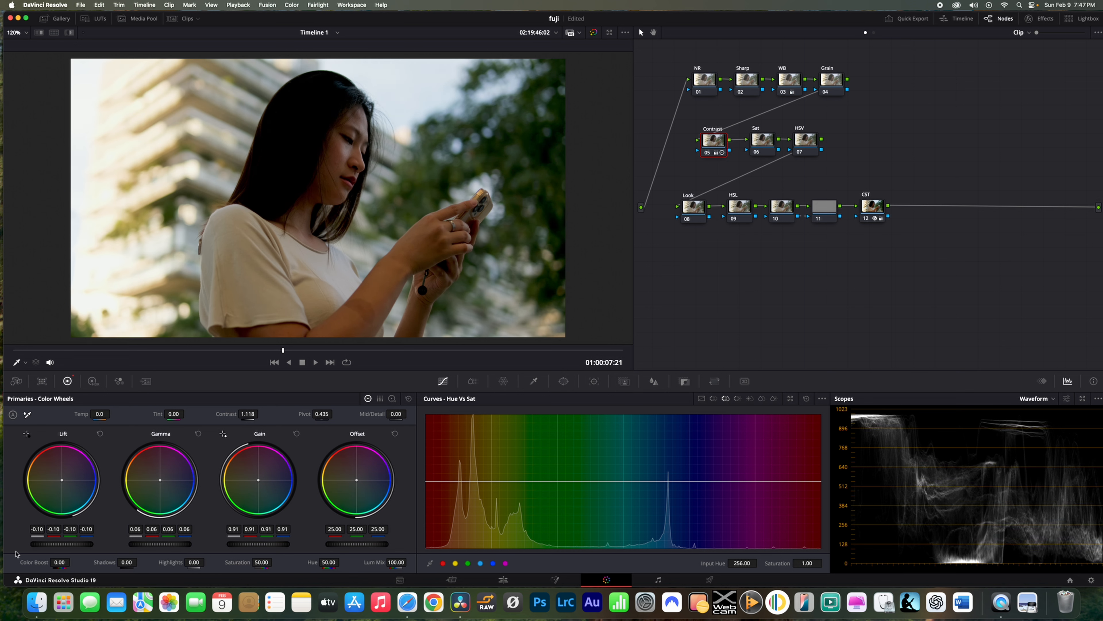
{"action": "left_click_drag", "start_coordinate": [59, 545], "coordinate": [61, 544]}
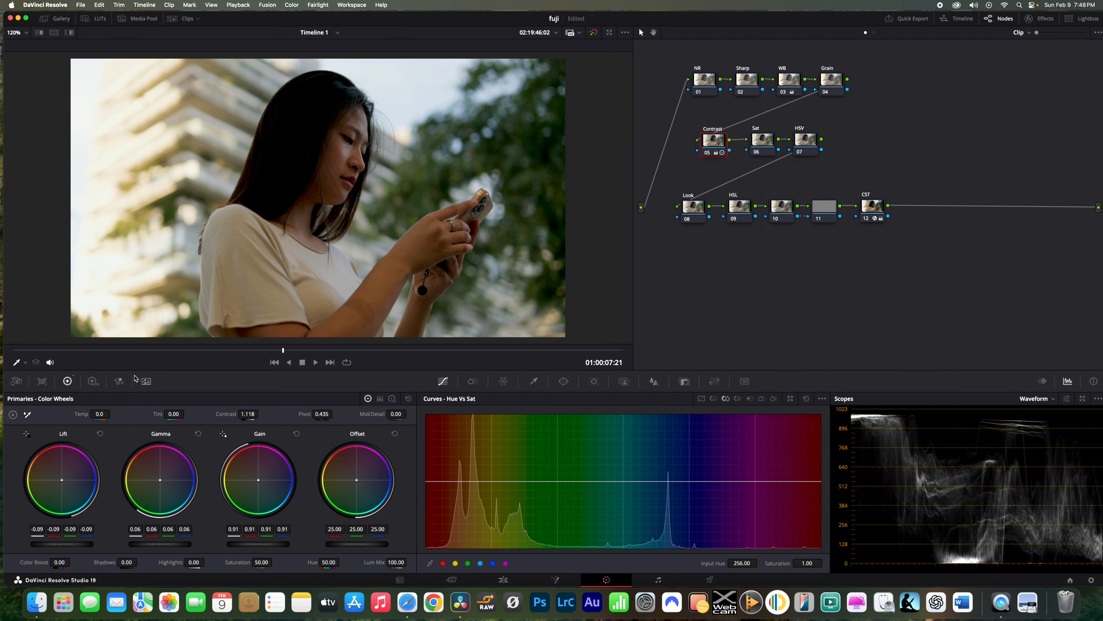
In the HDR color wheels of the Contrast node, lower the Highlight exposure to -0.44 and the Specular exposure to -0.38
{"action": "left_click", "coordinate": [95, 381]}
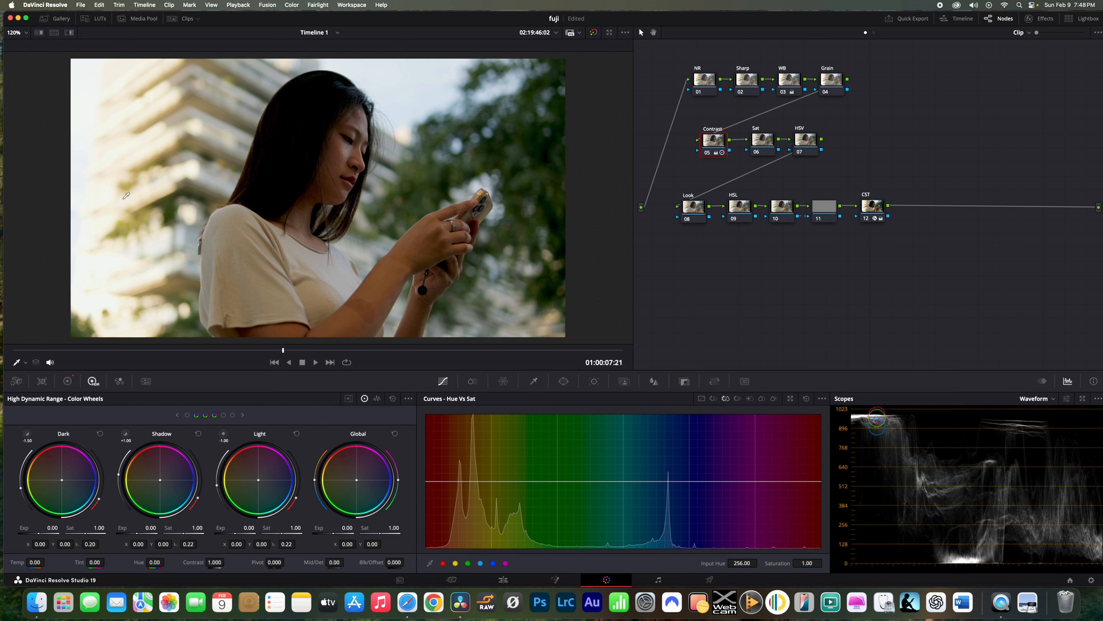
{"action": "left_click", "coordinate": [243, 415]}
{"action": "left_click_drag", "start_coordinate": [248, 527], "coordinate": [228, 528]}
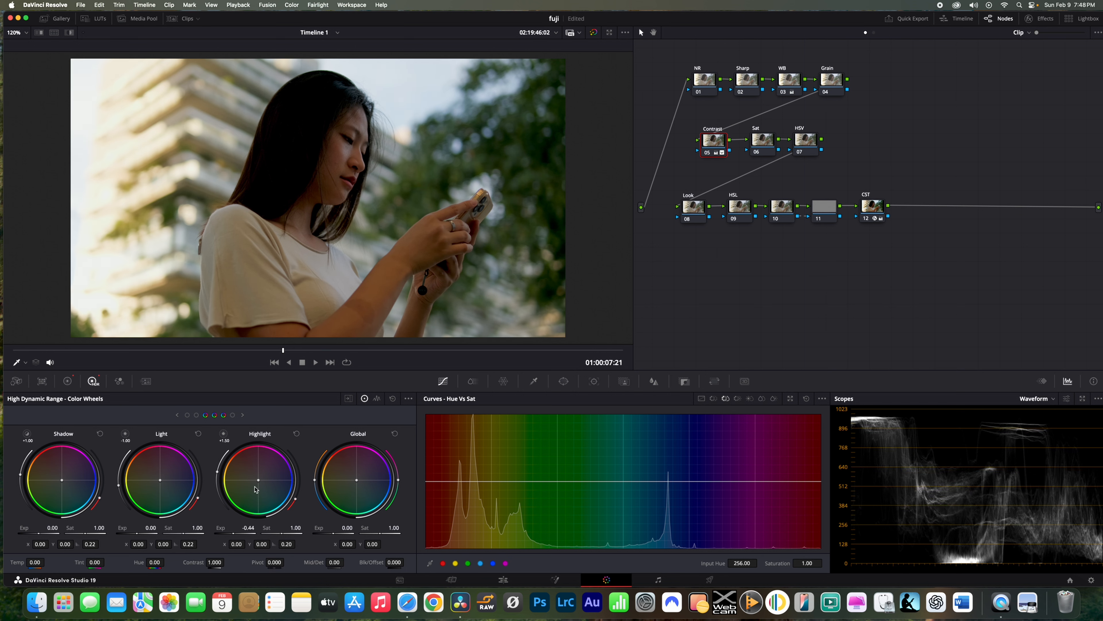
{"action": "left_click", "coordinate": [243, 414]}
{"action": "left_click_drag", "start_coordinate": [248, 527], "coordinate": [231, 527]}
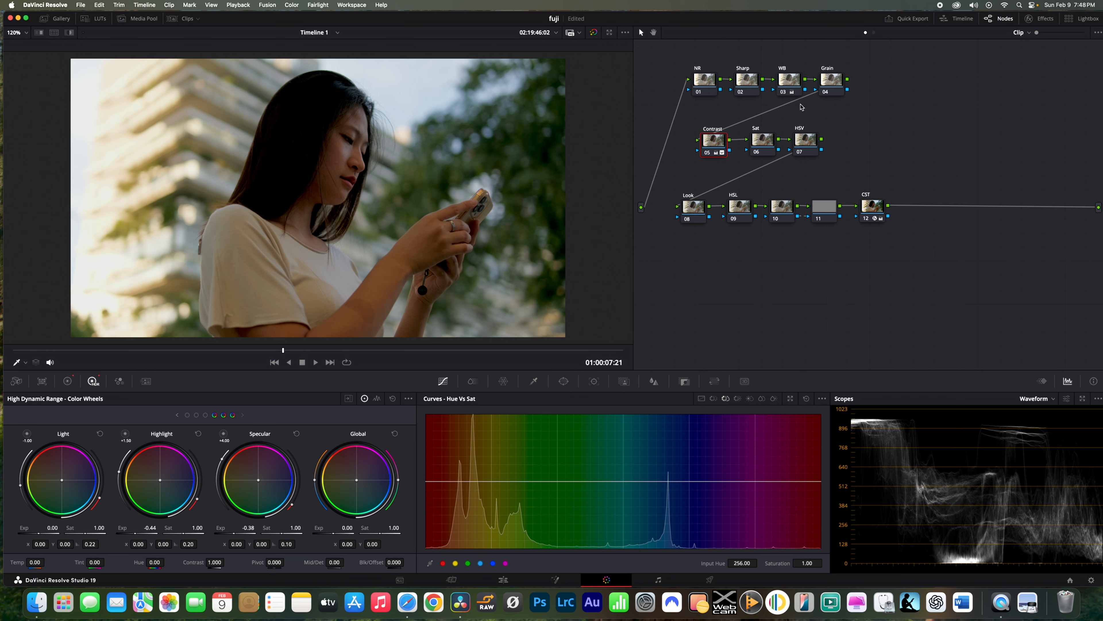
Return to the primary color wheels and raise the Contrast node's Gamma to 0.08
{"action": "left_click", "coordinate": [67, 380]}
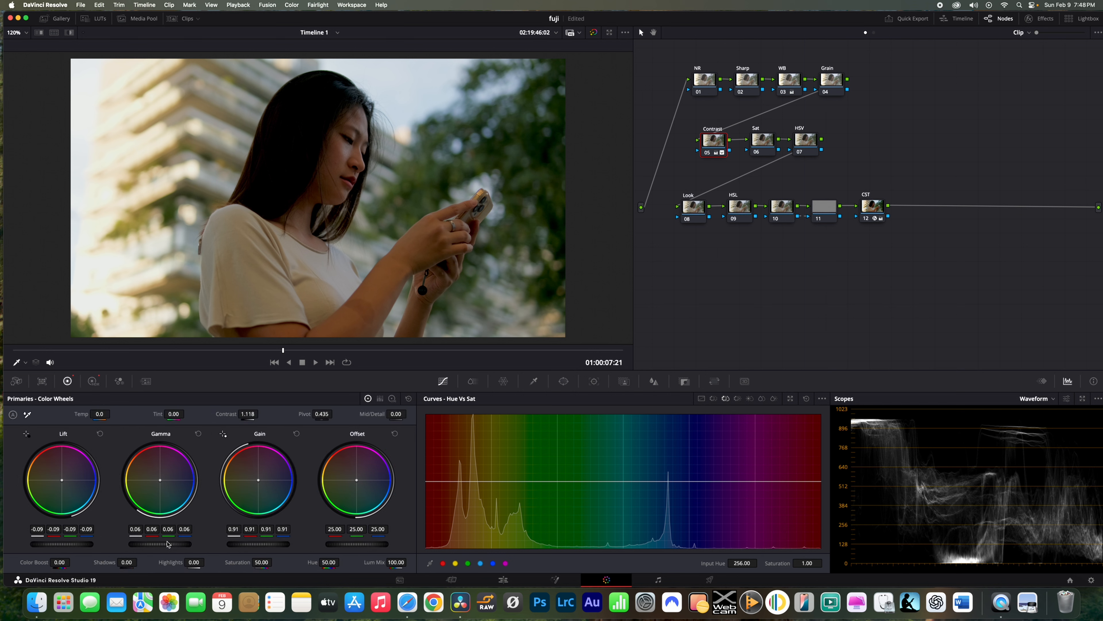
{"action": "left_click_drag", "start_coordinate": [160, 544], "coordinate": [162, 543]}
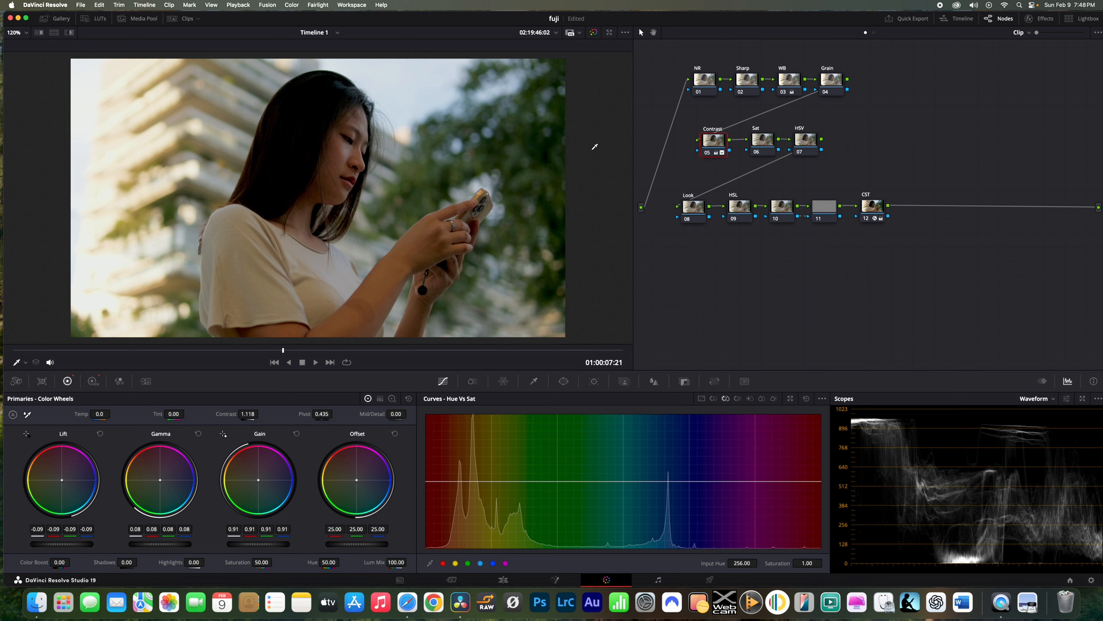
Set the saturation of the Sat node to 64.80
{"action": "scroll", "coordinate": [595, 146], "scroll_direction": "down", "scroll_amount": 1}
{"action": "left_click", "coordinate": [763, 142]}
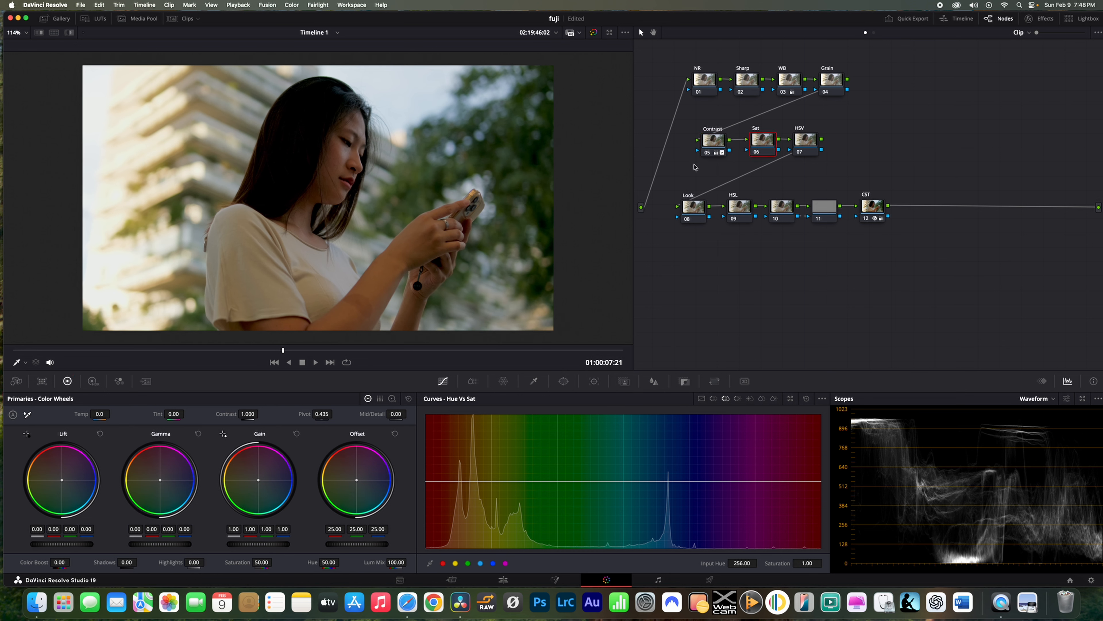
{"action": "left_click_drag", "start_coordinate": [261, 562], "coordinate": [275, 562]}
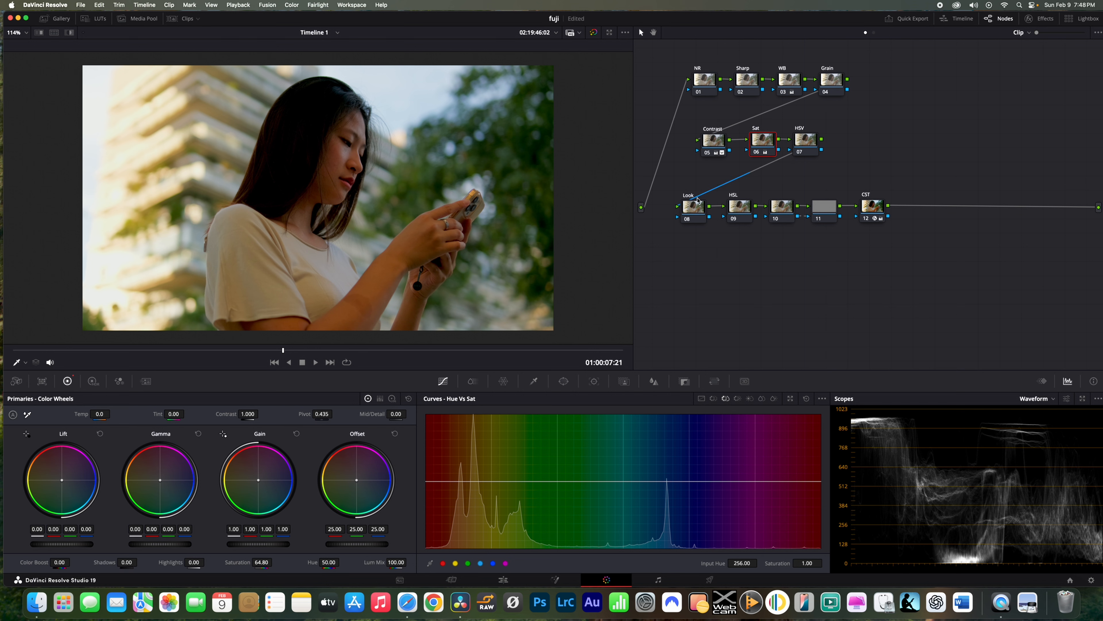
On the Look node, tint Lift slightly green and warm up Gamma and Gain, with Gain at red 1.02 and blue 0.96, and save the project
{"action": "left_click", "coordinate": [695, 211]}
{"action": "left_click_drag", "start_coordinate": [62, 480], "coordinate": [62, 481]}
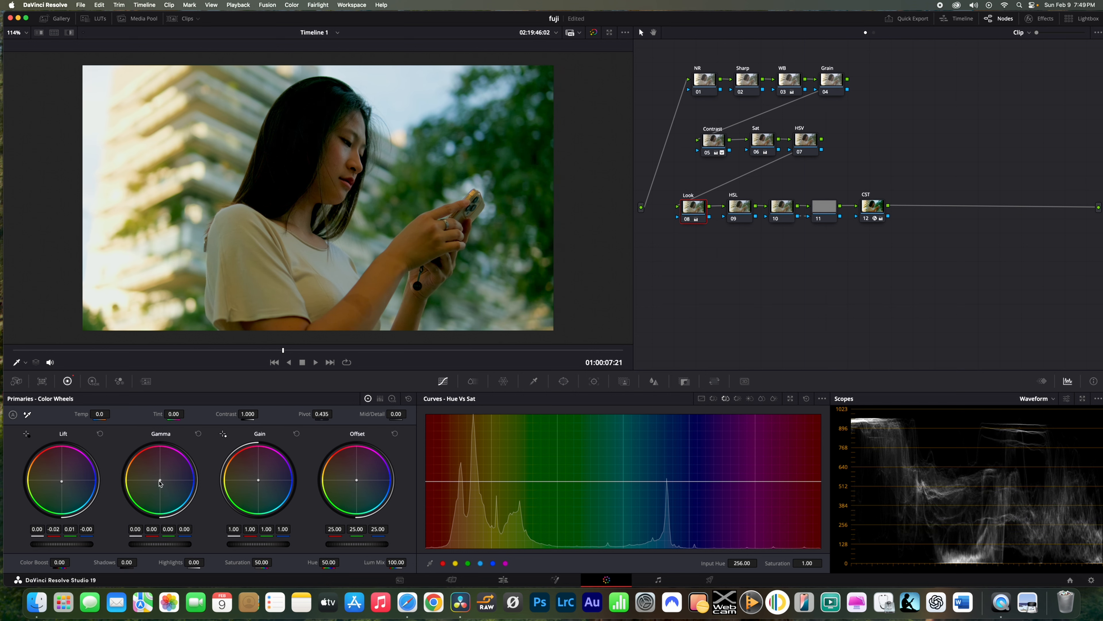
{"action": "left_click_drag", "start_coordinate": [160, 480], "coordinate": [159, 480]}
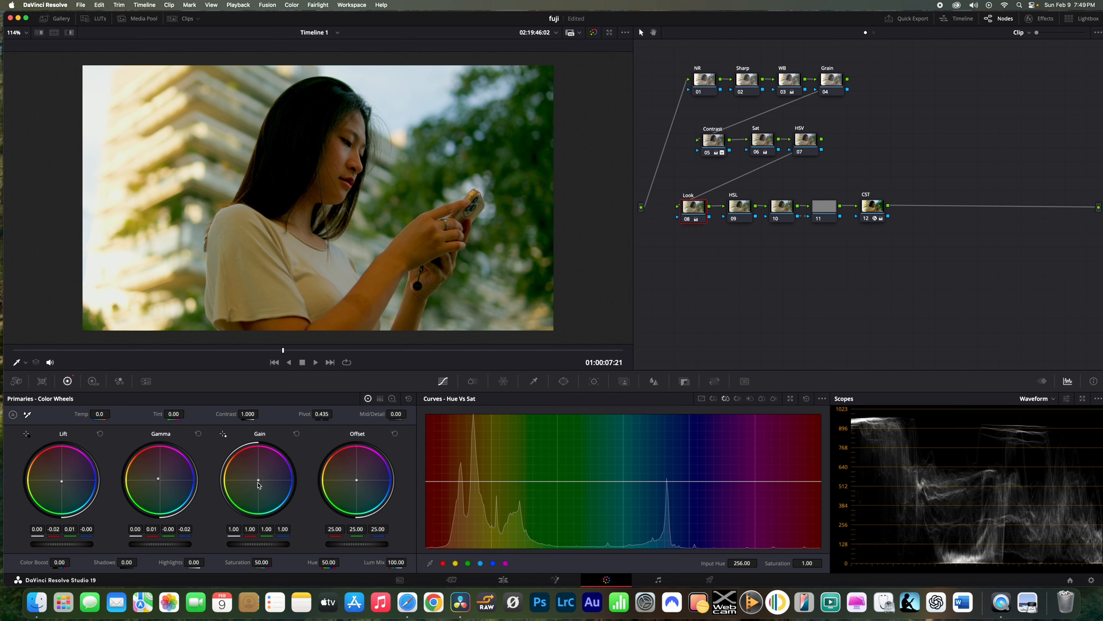
{"action": "left_click_drag", "start_coordinate": [258, 479], "coordinate": [258, 479]}
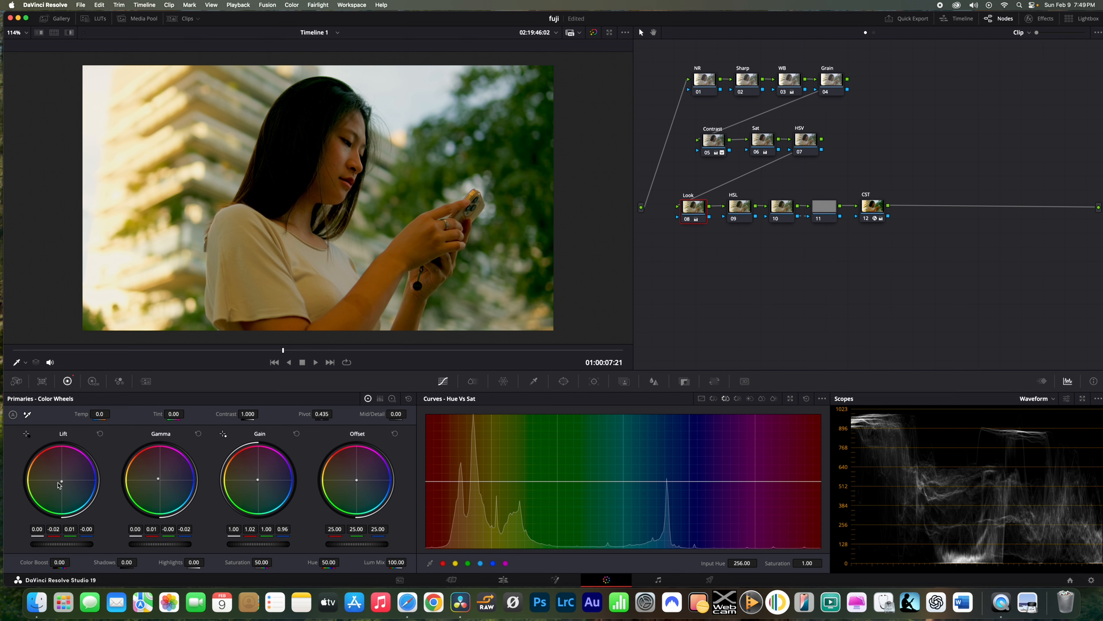
{"action": "key", "text": "super+s"}
Push the Look node's Lift further to teal (red -0.04, blue 0.03), and warm Gamma to red 0.02, blue -0.03 and Gain to red 1.03, blue 0.95
{"action": "left_click_drag", "start_coordinate": [62, 481], "coordinate": [62, 481]}
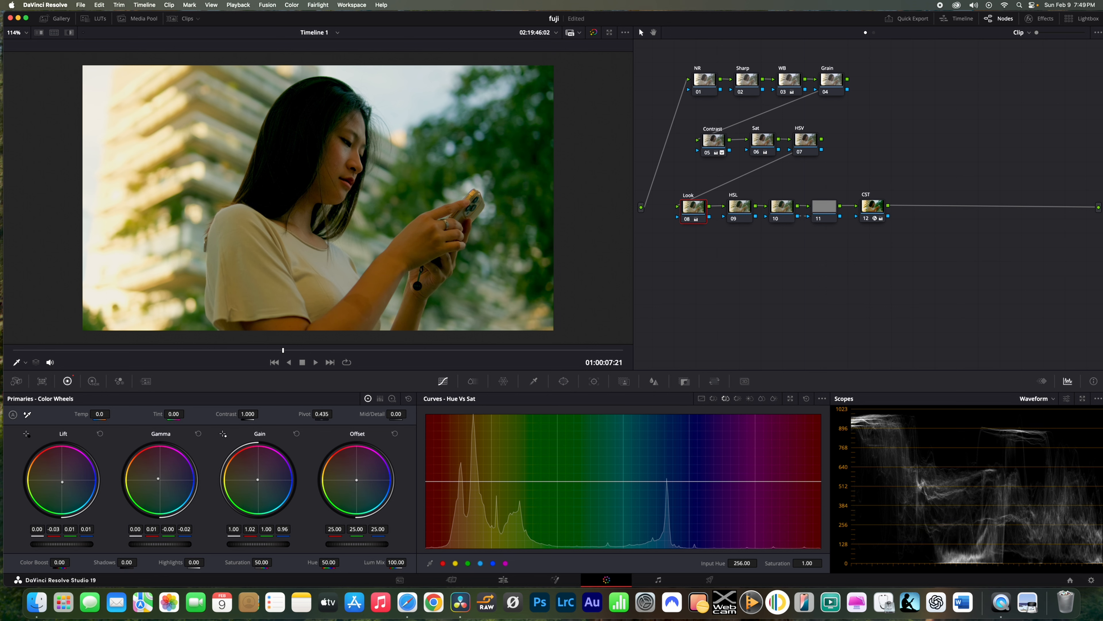
{"action": "left_click_drag", "start_coordinate": [158, 479], "coordinate": [157, 477]}
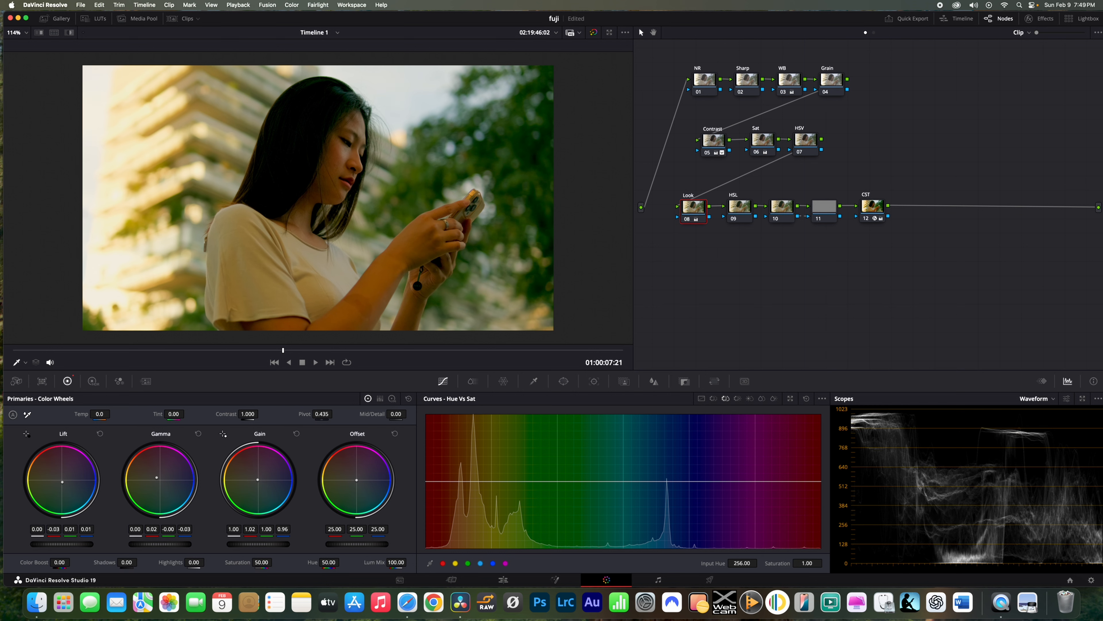
{"action": "left_click_drag", "start_coordinate": [258, 479], "coordinate": [257, 479]}
{"action": "left_click_drag", "start_coordinate": [63, 482], "coordinate": [63, 483]}
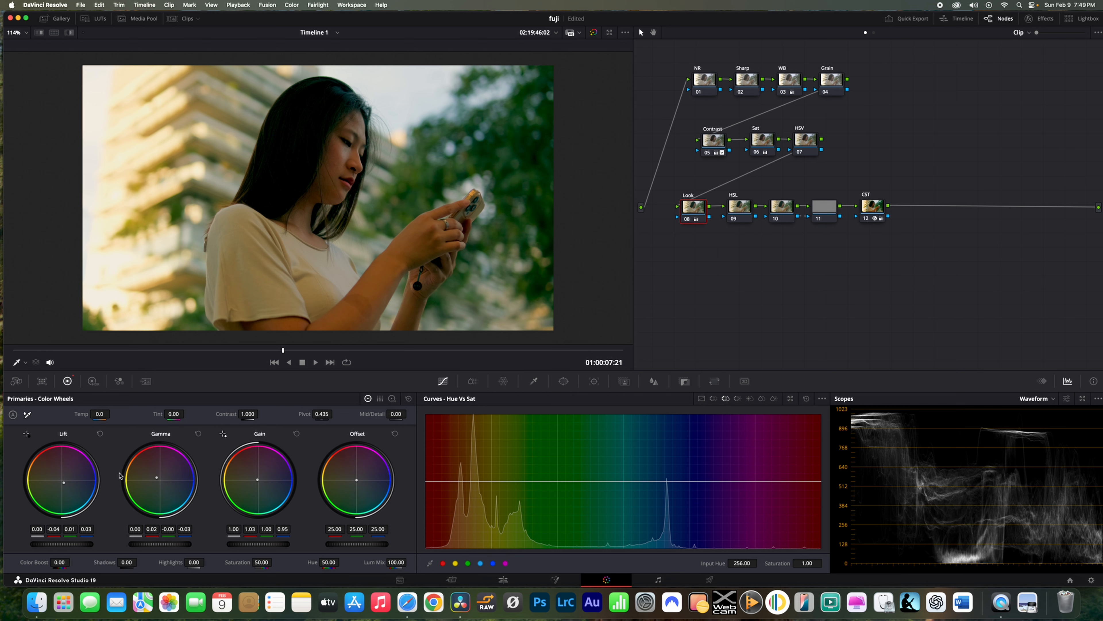
{"action": "double_click", "coordinate": [157, 479]}
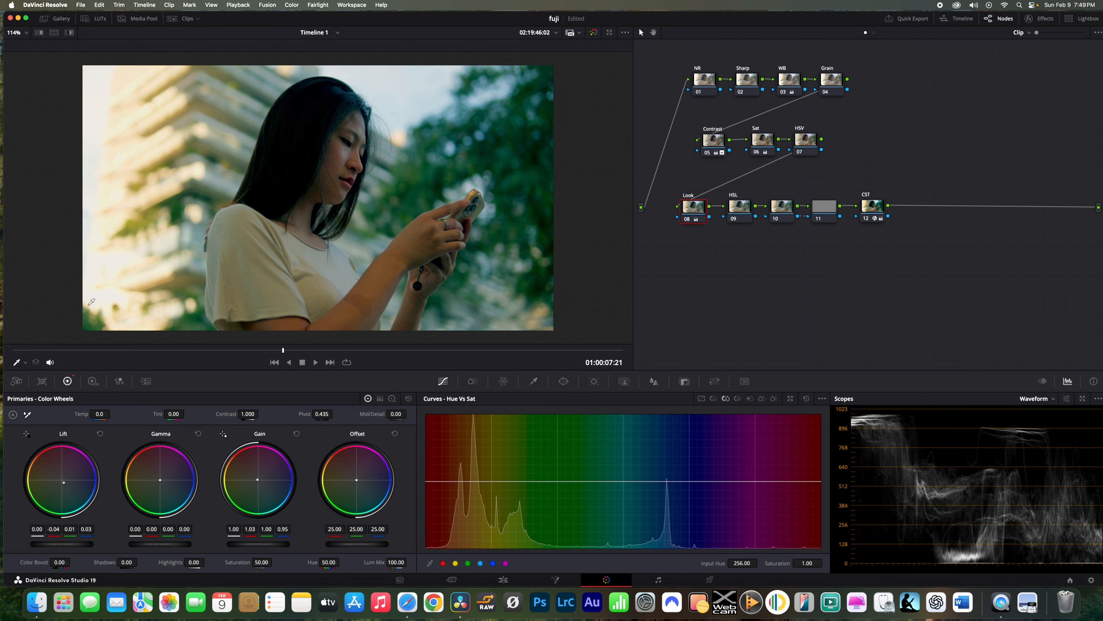
{"action": "left_click", "coordinate": [100, 5]}
{"action": "left_click", "coordinate": [101, 18]}
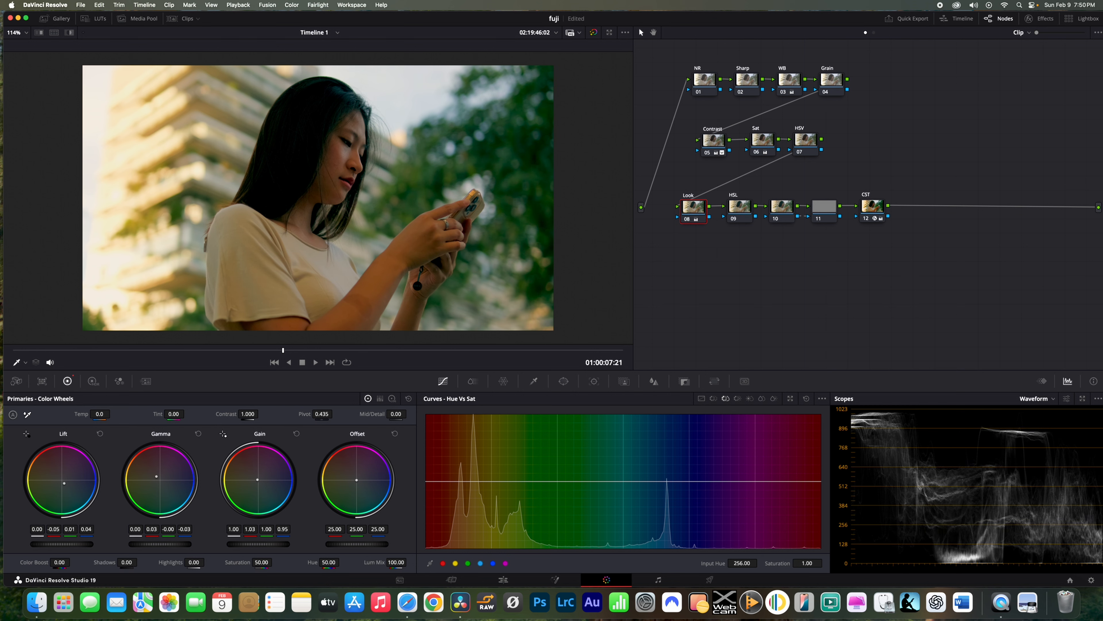
Warm the Look node's midtones and highlights further, bringing Gain to red 1.05, green 0.99 and blue 0.92
{"action": "left_click_drag", "start_coordinate": [156, 476], "coordinate": [157, 475]}
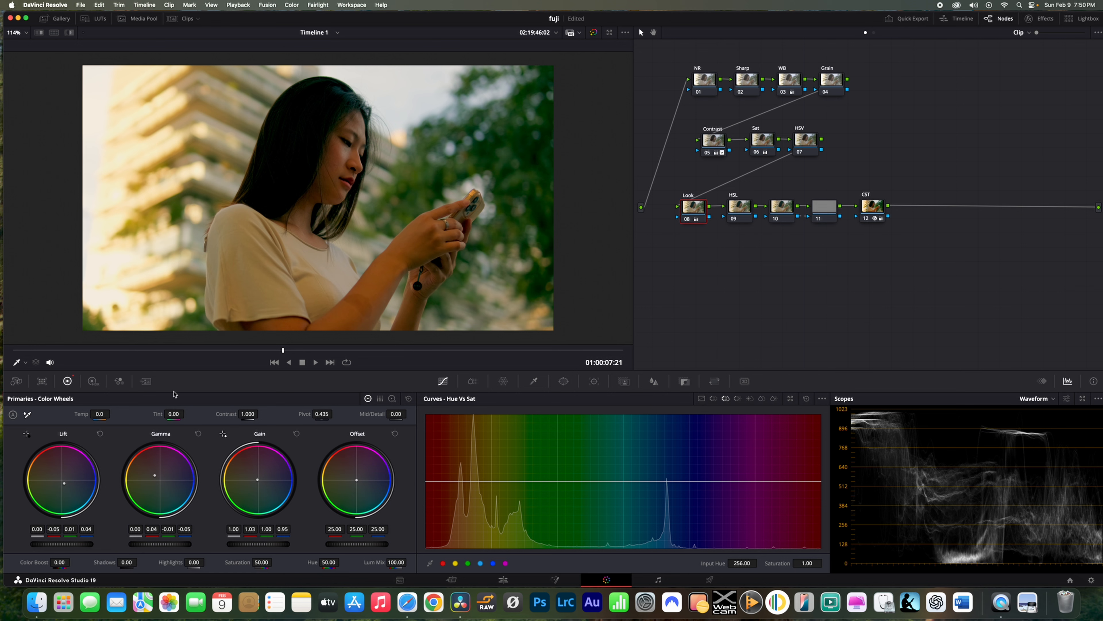
{"action": "mouse_move", "coordinate": [280, 348]}
{"action": "left_mouse_down"}
{"action": "mouse_move", "coordinate": [161, 355]}
{"action": "mouse_move", "coordinate": [284, 359]}
{"action": "left_mouse_up"}
{"action": "left_click_drag", "start_coordinate": [257, 479], "coordinate": [257, 478]}
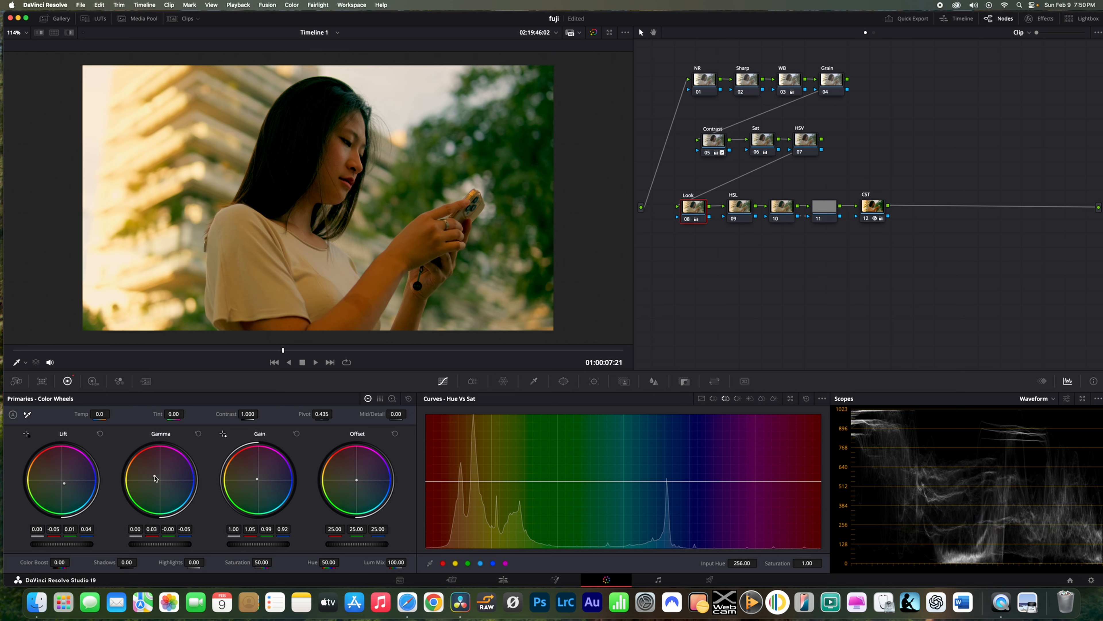
Open the scopes in a separate window, then shift the Look node's Lift to blue 0.05 and ease Gain to red 1.03, green 1.00, blue 0.93
{"action": "left_click", "coordinate": [1084, 399]}
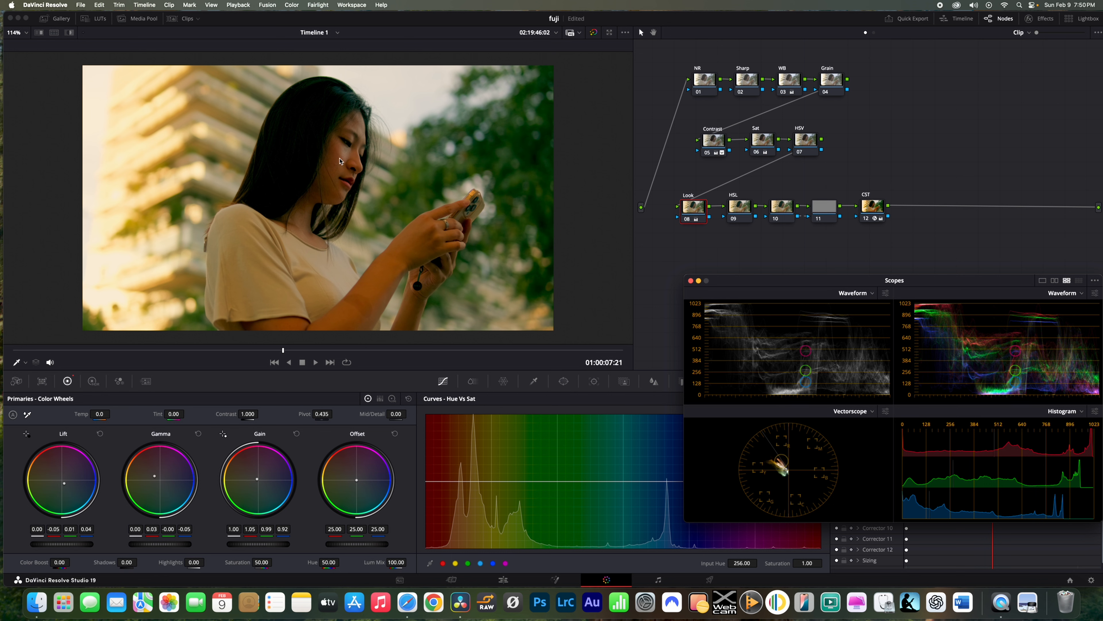
{"action": "left_click", "coordinate": [66, 486]}
{"action": "left_click_drag", "start_coordinate": [65, 486], "coordinate": [68, 486]}
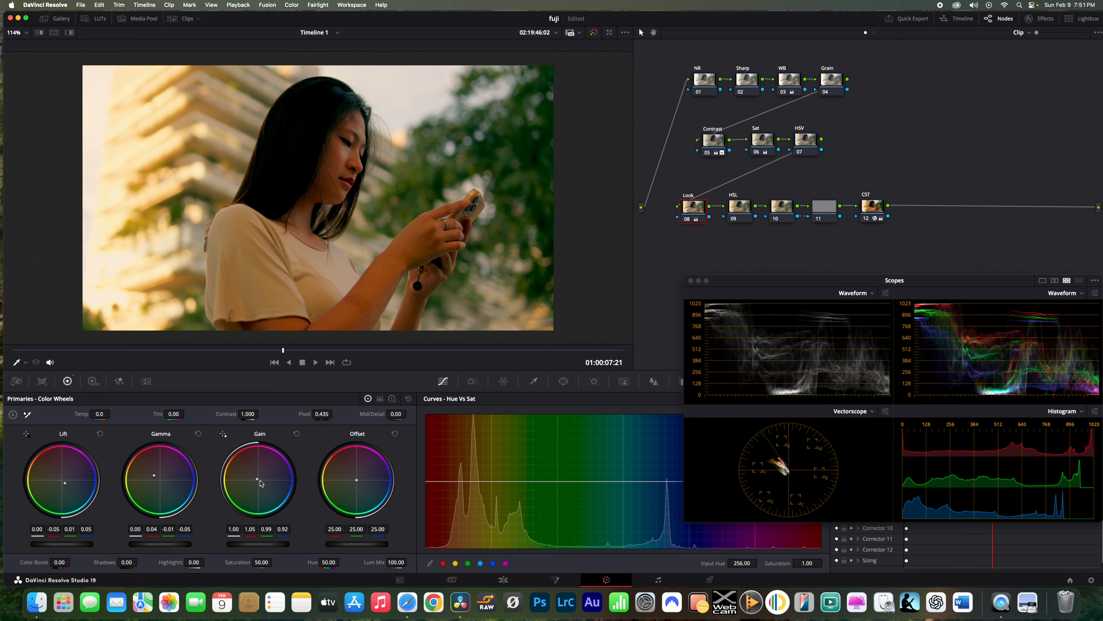
{"action": "left_click_drag", "start_coordinate": [256, 478], "coordinate": [257, 480]}
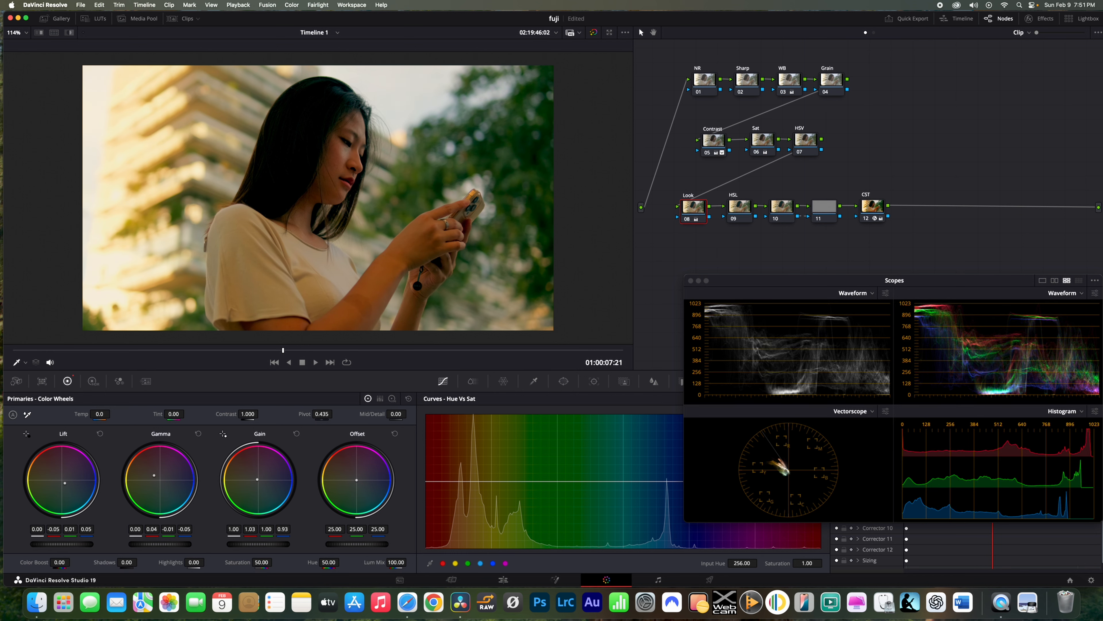
Switch the Look node to the log wheels and tint the Shadow wheel to red 0.05, green -0.02 and blue 0.05
{"action": "mouse_move", "coordinate": [284, 353]}
{"action": "left_mouse_down"}
{"action": "mouse_move", "coordinate": [340, 351]}
{"action": "mouse_move", "coordinate": [261, 352]}
{"action": "mouse_move", "coordinate": [326, 352]}
{"action": "mouse_move", "coordinate": [281, 350]}
{"action": "left_mouse_up"}
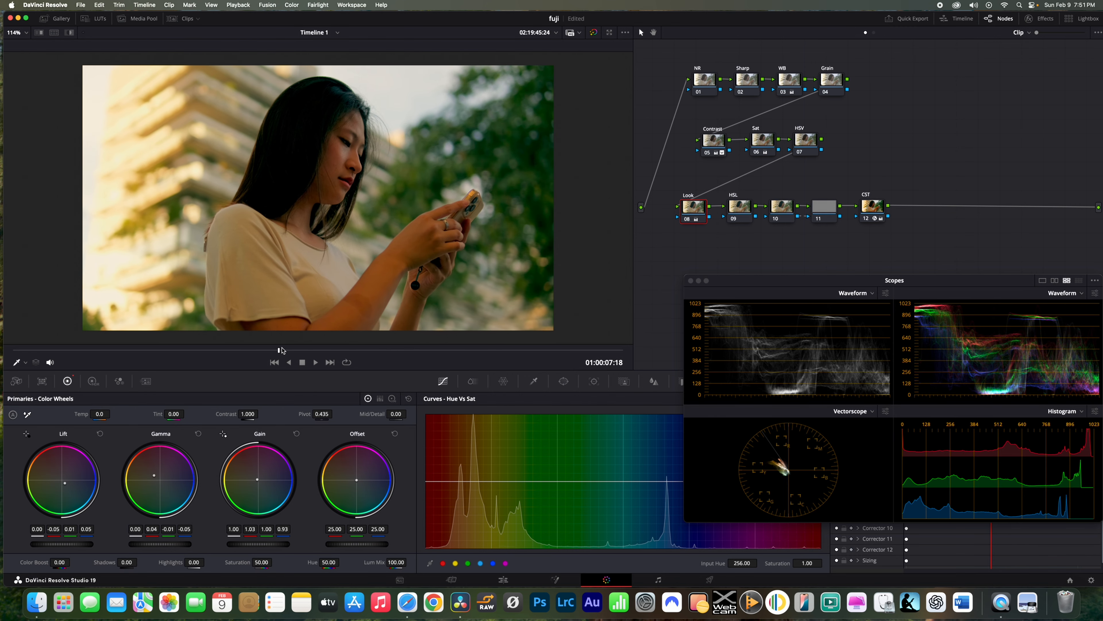
{"action": "left_click", "coordinate": [392, 399]}
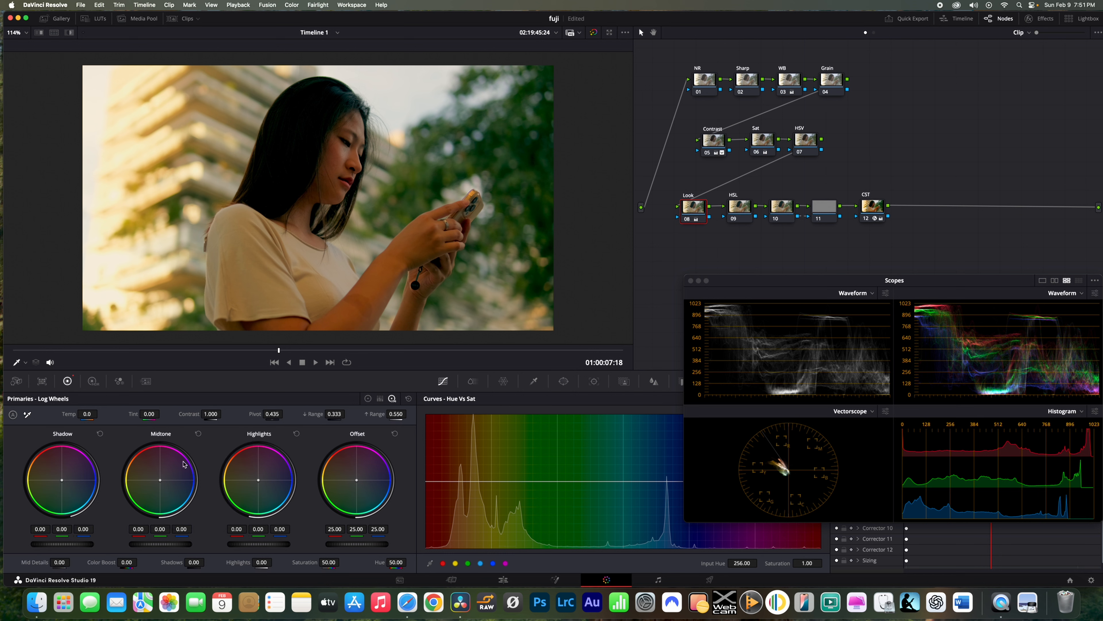
{"action": "left_click", "coordinate": [62, 481]}
{"action": "left_click_drag", "start_coordinate": [62, 480], "coordinate": [61, 479]}
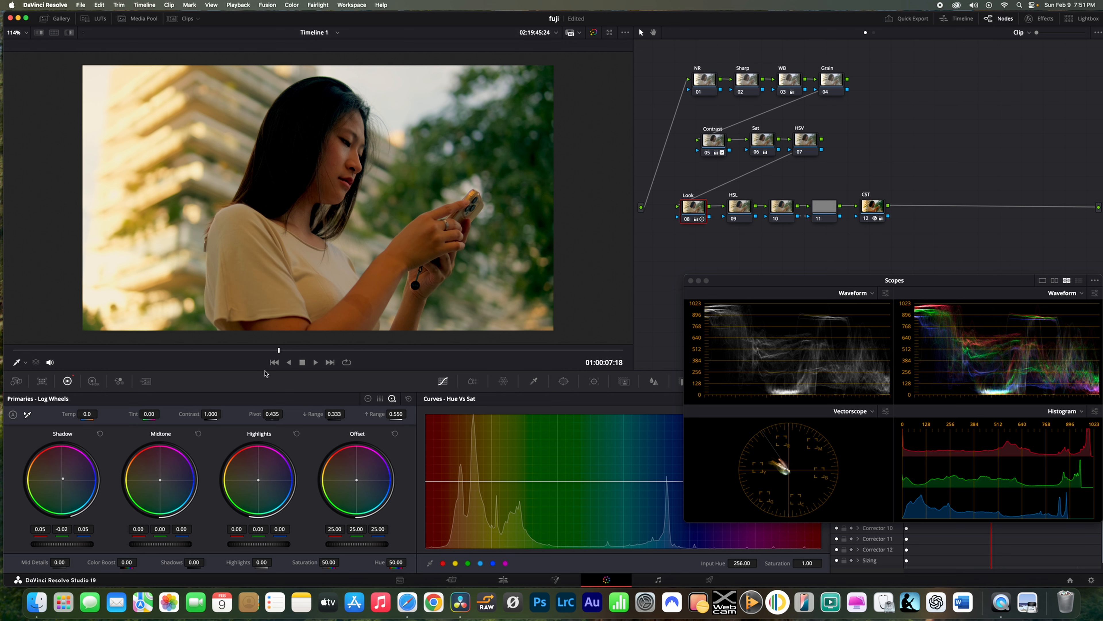
Switch the HSL node to the Hue Vs Hue curve and add control points for all six hues, keeping the scopes clear of it
{"action": "left_click", "coordinate": [750, 213]}
{"action": "left_click_drag", "start_coordinate": [773, 281], "coordinate": [852, 256]}
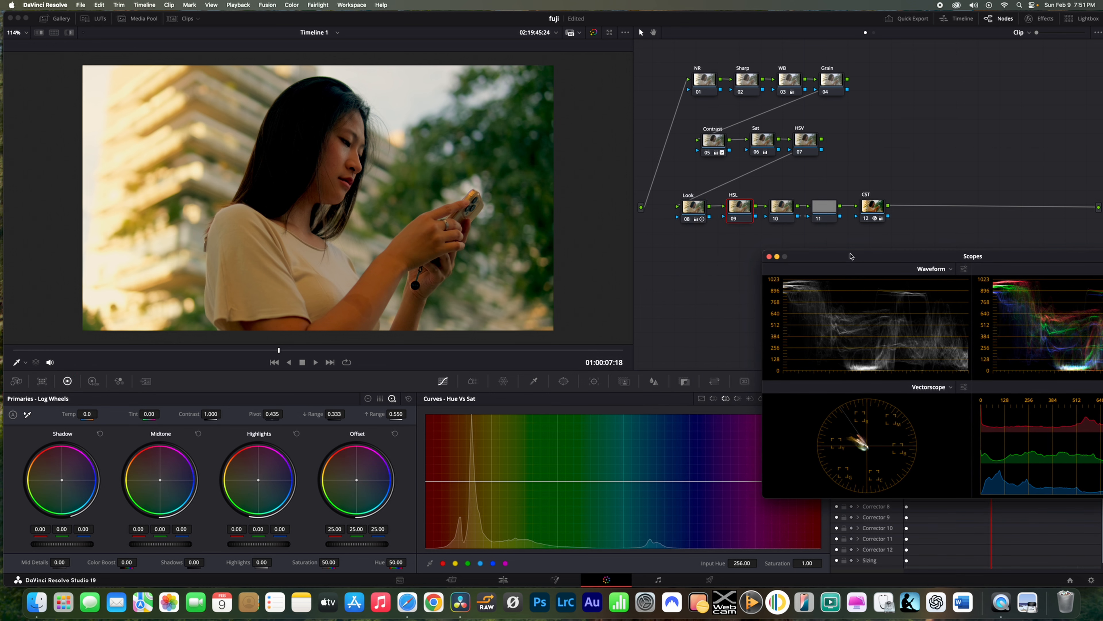
{"action": "left_click", "coordinate": [713, 399]}
{"action": "left_click", "coordinate": [468, 563]}
{"action": "left_click", "coordinate": [493, 564]}
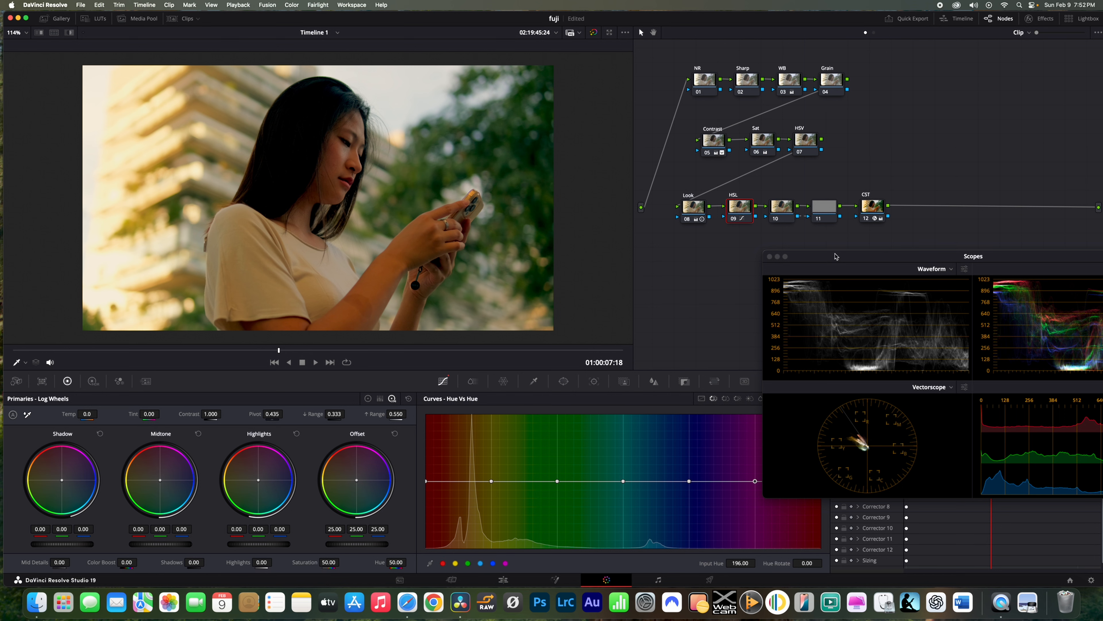
{"action": "left_click_drag", "start_coordinate": [825, 255], "coordinate": [922, 256]}
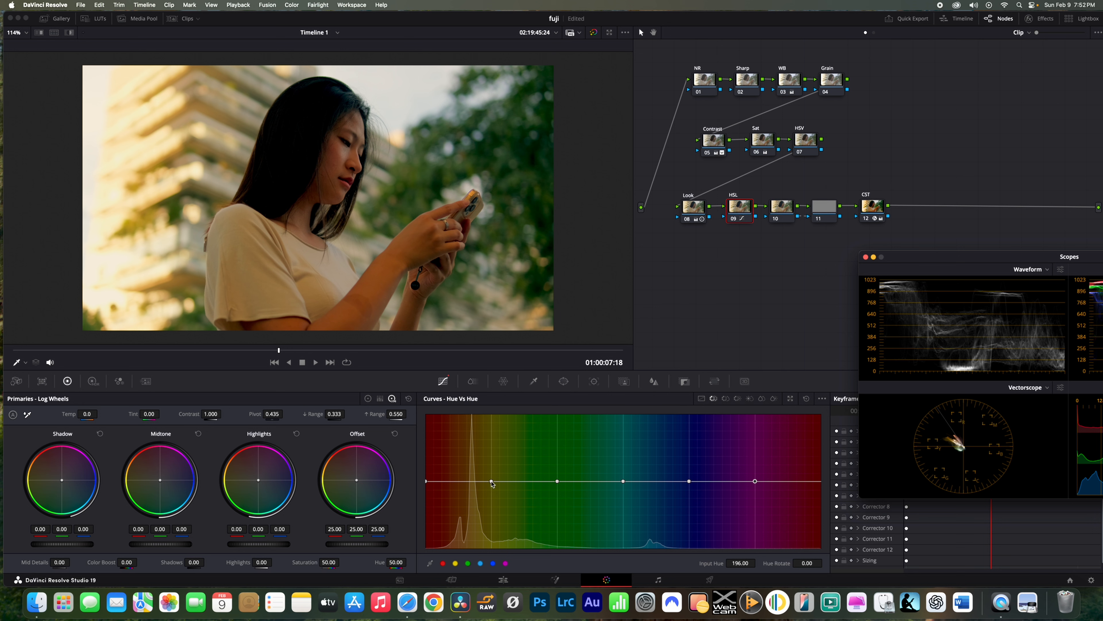
Nudge the yellow point up slightly on the HSL node's Hue Vs Hue curve and rotate the red point to about -4.03
{"action": "left_click_drag", "start_coordinate": [493, 482], "coordinate": [491, 483]}
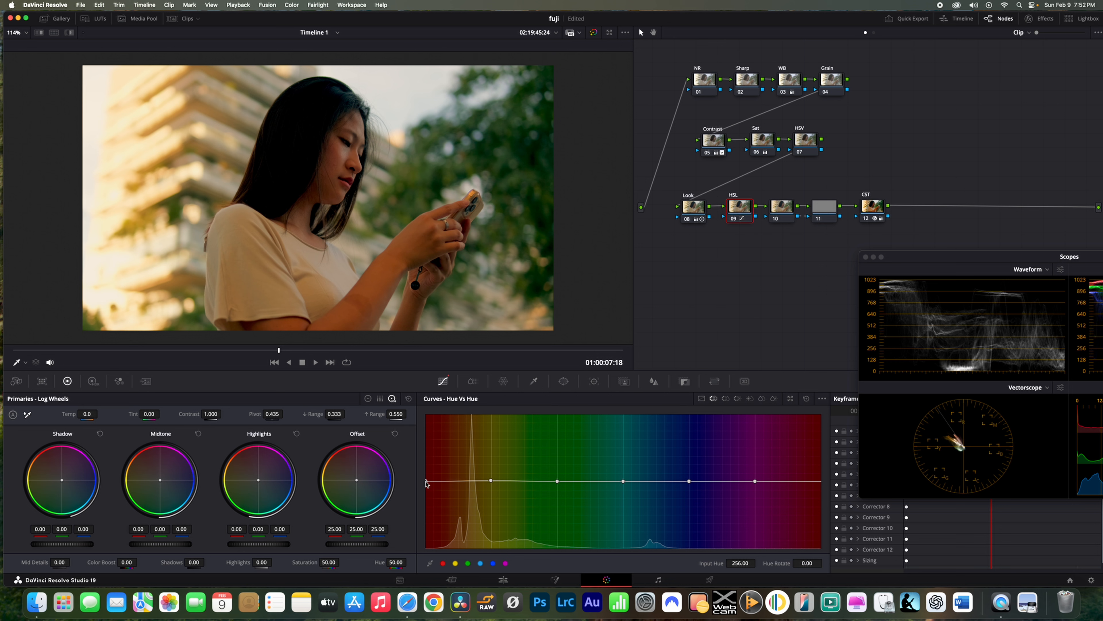
{"action": "left_click_drag", "start_coordinate": [425, 480], "coordinate": [424, 483]}
{"action": "left_click_drag", "start_coordinate": [820, 482], "coordinate": [822, 483]}
{"action": "key", "text": "super+z"}
{"action": "key", "text": "super+z"}
{"action": "mouse_move", "coordinate": [285, 350]}
{"action": "left_mouse_down"}
{"action": "mouse_move", "coordinate": [333, 349]}
{"action": "mouse_move", "coordinate": [240, 351]}
{"action": "mouse_move", "coordinate": [322, 350]}
{"action": "mouse_move", "coordinate": [274, 351]}
{"action": "left_mouse_up"}
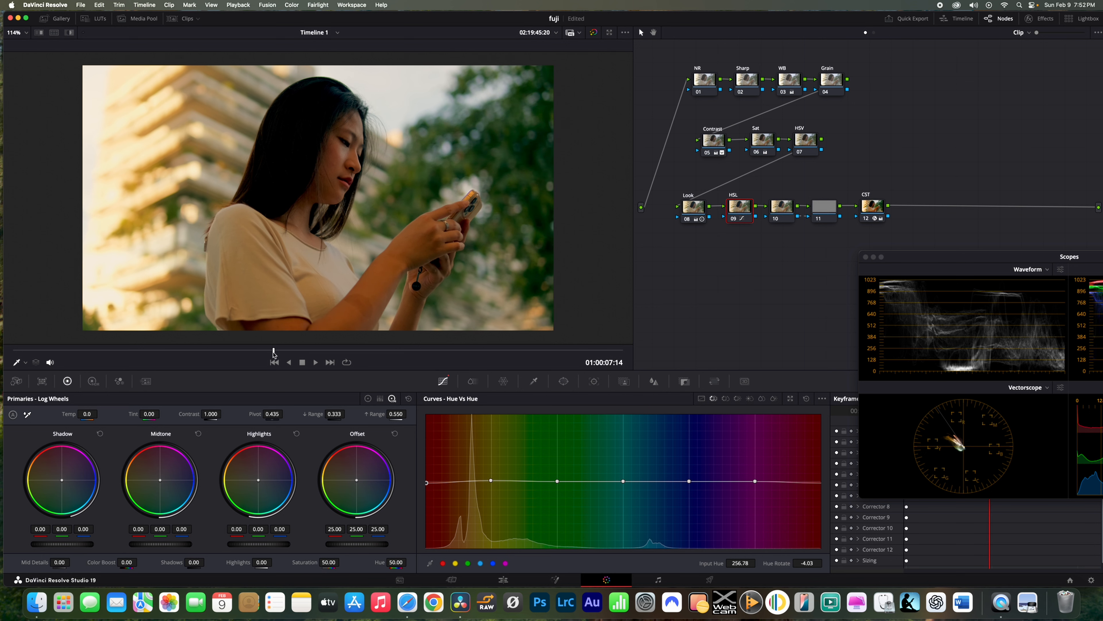
Rotate the greens to about -18.98 on the Hue Vs Hue curve, raise cyan and magenta slightly, and set blue to about 2.88
{"action": "mouse_move", "coordinate": [558, 481]}
{"action": "left_mouse_down"}
{"action": "mouse_move", "coordinate": [556, 511]}
{"action": "mouse_move", "coordinate": [553, 489]}
{"action": "left_mouse_up"}
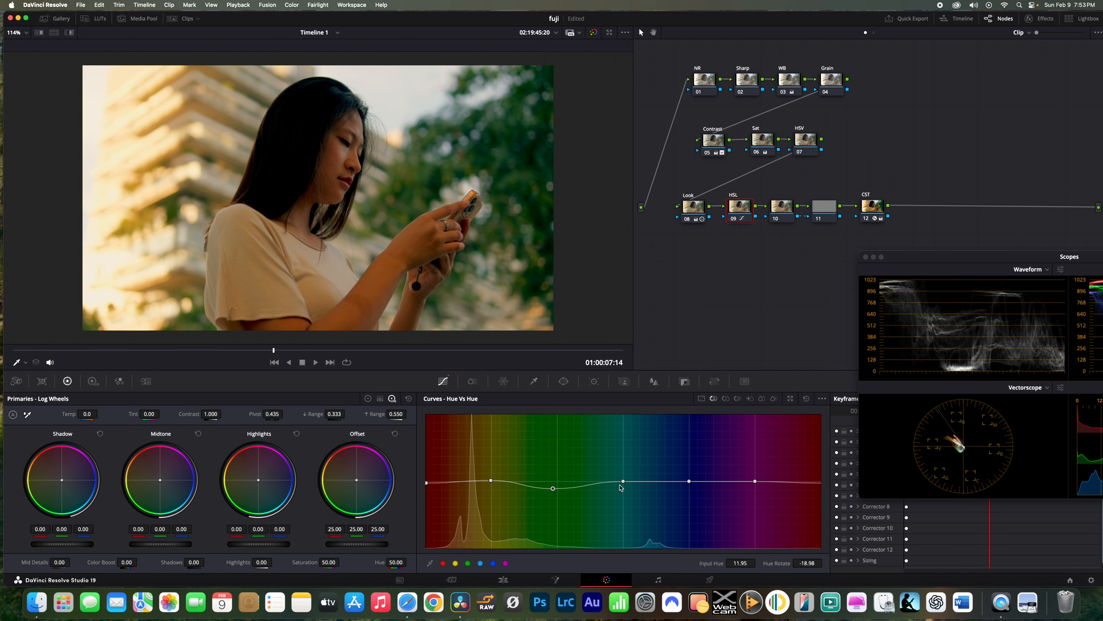
{"action": "mouse_move", "coordinate": [622, 482]}
{"action": "left_mouse_down"}
{"action": "mouse_move", "coordinate": [623, 493]}
{"action": "mouse_move", "coordinate": [623, 463]}
{"action": "mouse_move", "coordinate": [624, 479]}
{"action": "left_mouse_up"}
{"action": "mouse_move", "coordinate": [691, 482]}
{"action": "left_mouse_down"}
{"action": "mouse_move", "coordinate": [685, 459]}
{"action": "mouse_move", "coordinate": [686, 514]}
{"action": "mouse_move", "coordinate": [685, 446]}
{"action": "mouse_move", "coordinate": [689, 481]}
{"action": "left_mouse_up"}
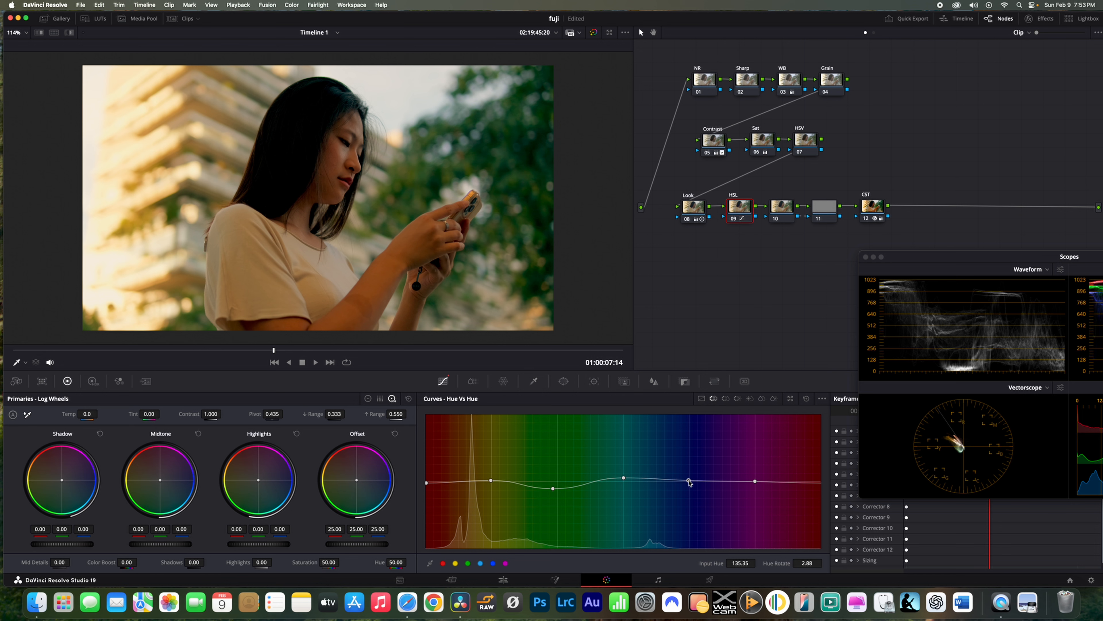
{"action": "left_click_drag", "start_coordinate": [756, 483], "coordinate": [754, 475]}
Desaturate the HSL node's yellows to about 0.77 near input hue 312.41 on the Hue Vs Sat curve and check another frame
{"action": "left_click", "coordinate": [726, 398]}
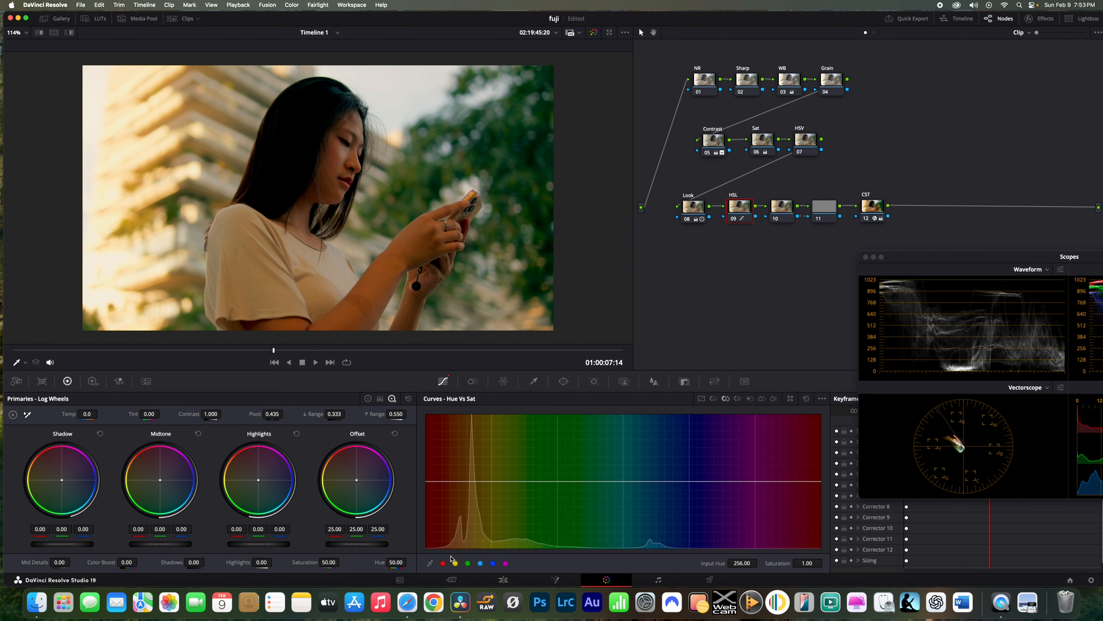
{"action": "left_click", "coordinate": [456, 563]}
{"action": "left_click_drag", "start_coordinate": [492, 481], "coordinate": [487, 497]}
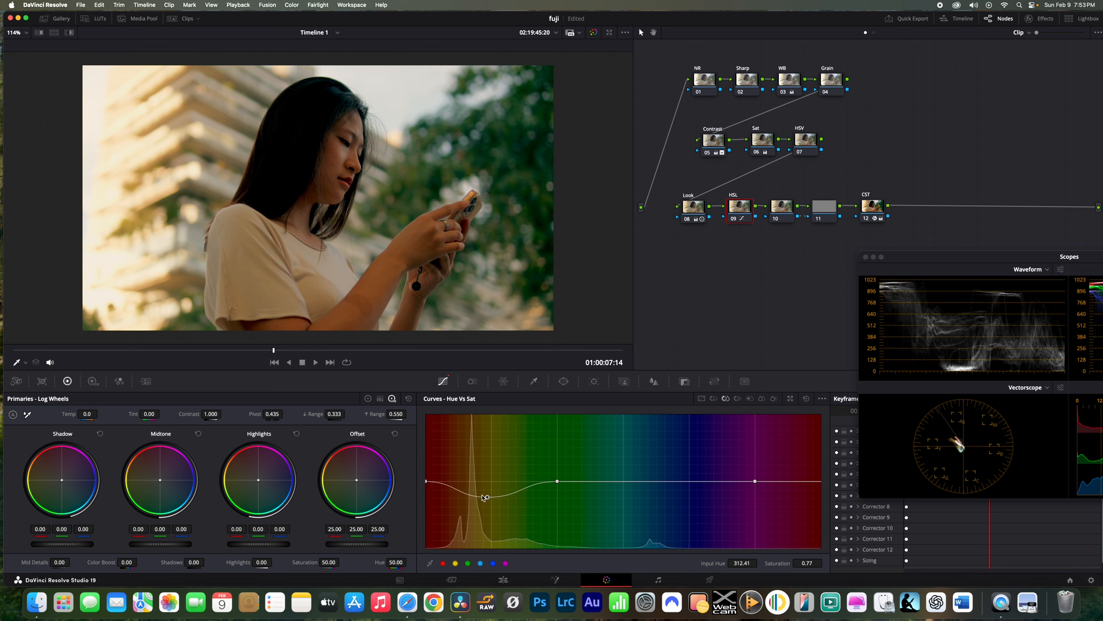
{"action": "left_click_drag", "start_coordinate": [274, 350], "coordinate": [295, 359]}
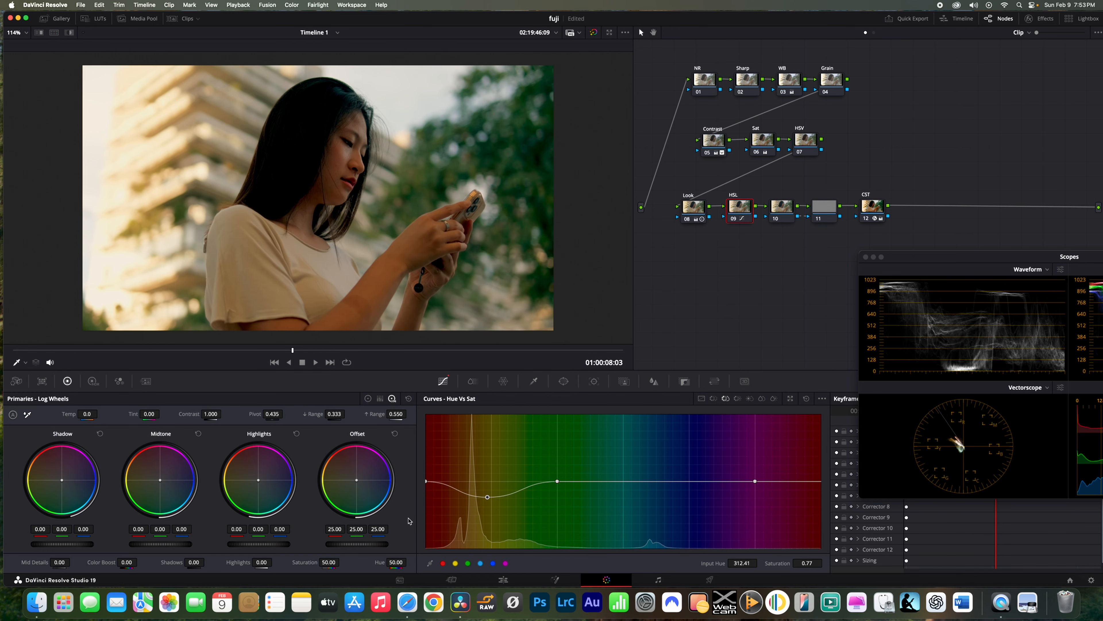
Refine the Hue Vs Sat curve by lowering green and red slightly and holding cyan near 0.99, and save the project
{"action": "left_click_drag", "start_coordinate": [485, 498], "coordinate": [490, 498]}
{"action": "left_click_drag", "start_coordinate": [560, 484], "coordinate": [623, 481]}
{"action": "key", "text": "super+s"}
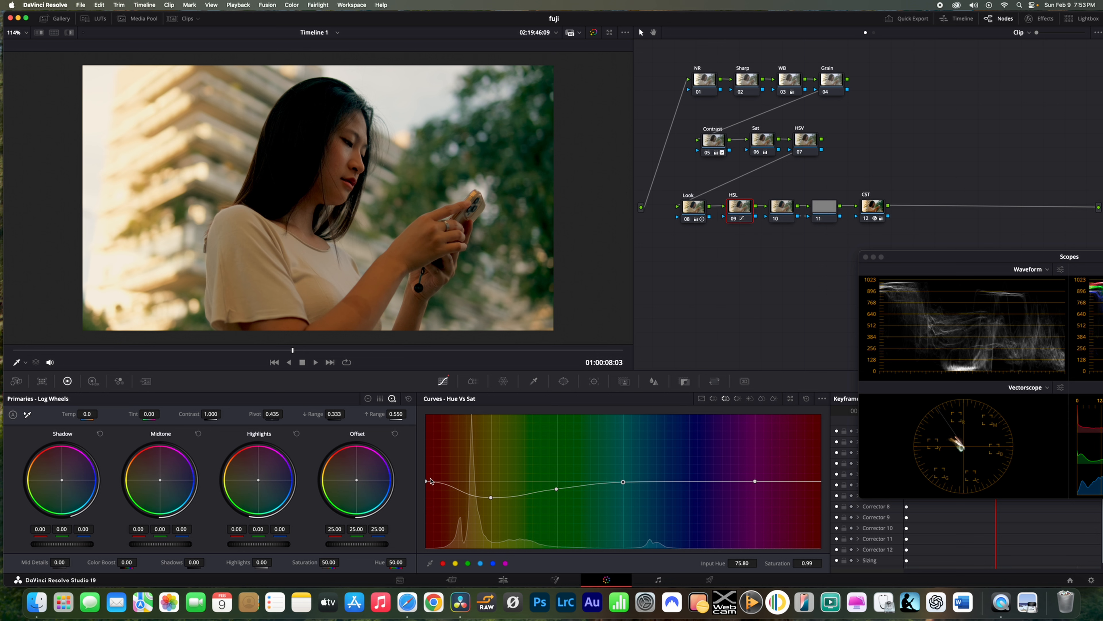
{"action": "left_click", "coordinate": [427, 483]}
{"action": "left_click_drag", "start_coordinate": [428, 485], "coordinate": [427, 486]}
{"action": "mouse_move", "coordinate": [300, 352]}
{"action": "left_mouse_down"}
{"action": "mouse_move", "coordinate": [201, 353]}
{"action": "mouse_move", "coordinate": [338, 364]}
{"action": "mouse_move", "coordinate": [219, 371]}
{"action": "mouse_move", "coordinate": [287, 369]}
{"action": "left_mouse_up"}
Add a circle window to node 10 around the woman, tilted about -9.98, with size about 62.27 and softness 18.00
{"action": "left_click", "coordinate": [784, 209]}
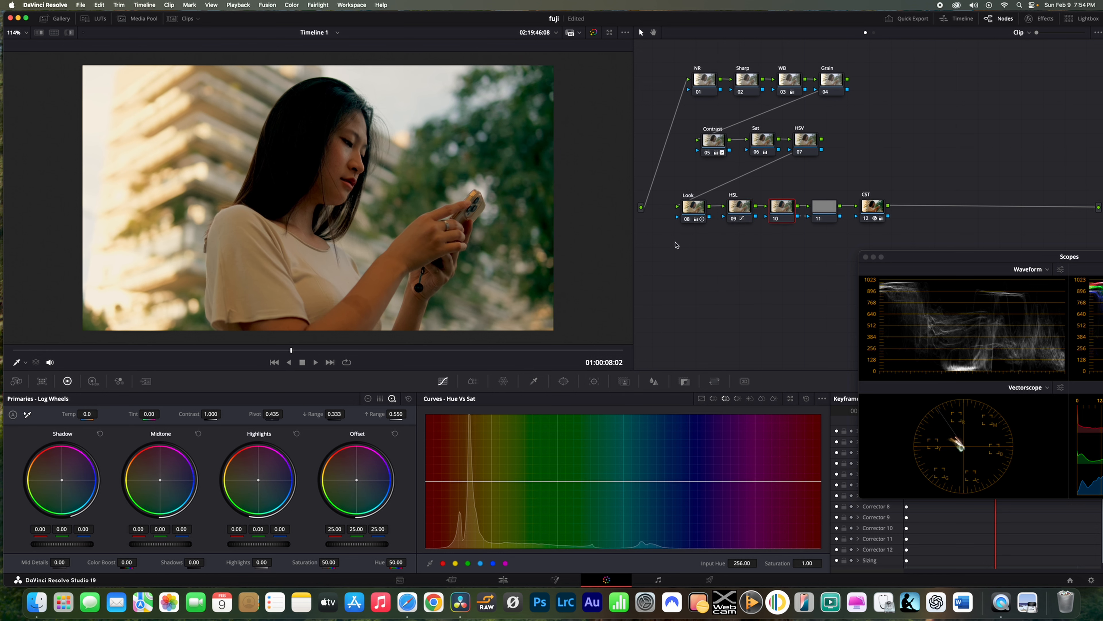
{"action": "left_click", "coordinate": [564, 382]}
{"action": "left_click", "coordinate": [436, 462]}
{"action": "scroll", "coordinate": [333, 151], "scroll_direction": "down", "scroll_amount": 3}
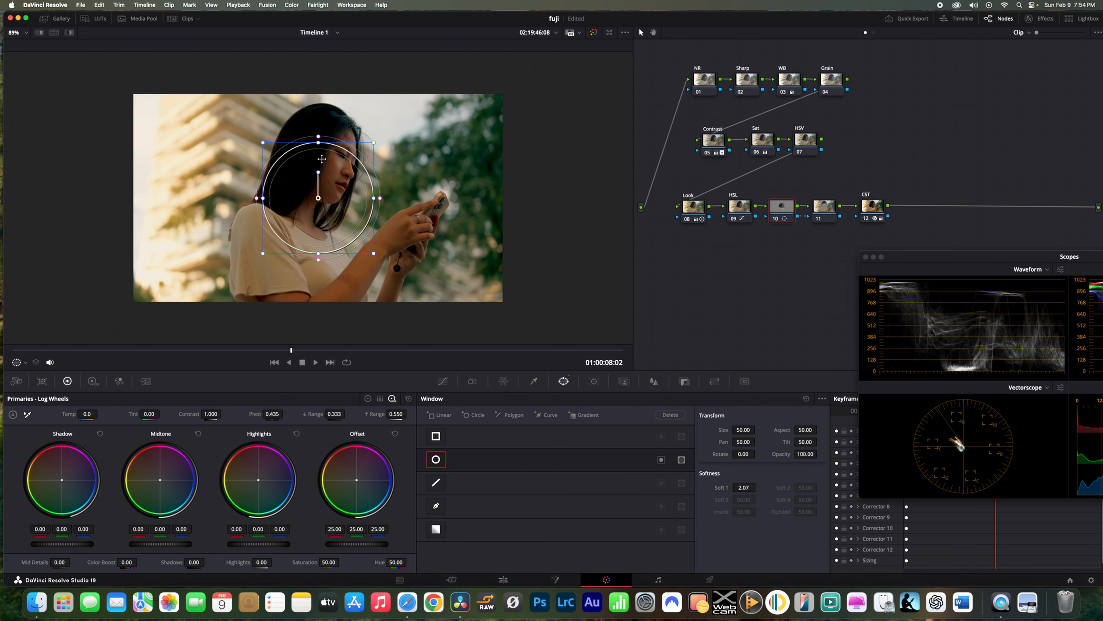
{"action": "left_click_drag", "start_coordinate": [321, 163], "coordinate": [364, 91]}
{"action": "scroll", "coordinate": [361, 159], "scroll_direction": "down", "scroll_amount": 1}
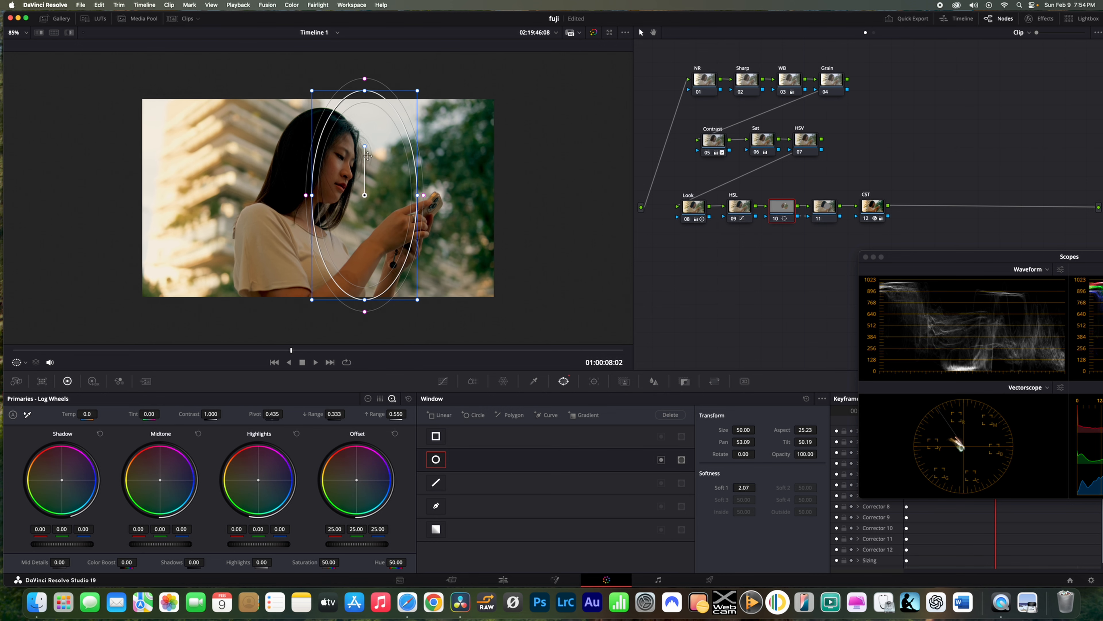
{"action": "left_click_drag", "start_coordinate": [365, 147], "coordinate": [356, 148]}
{"action": "left_click_drag", "start_coordinate": [365, 186], "coordinate": [557, 159]}
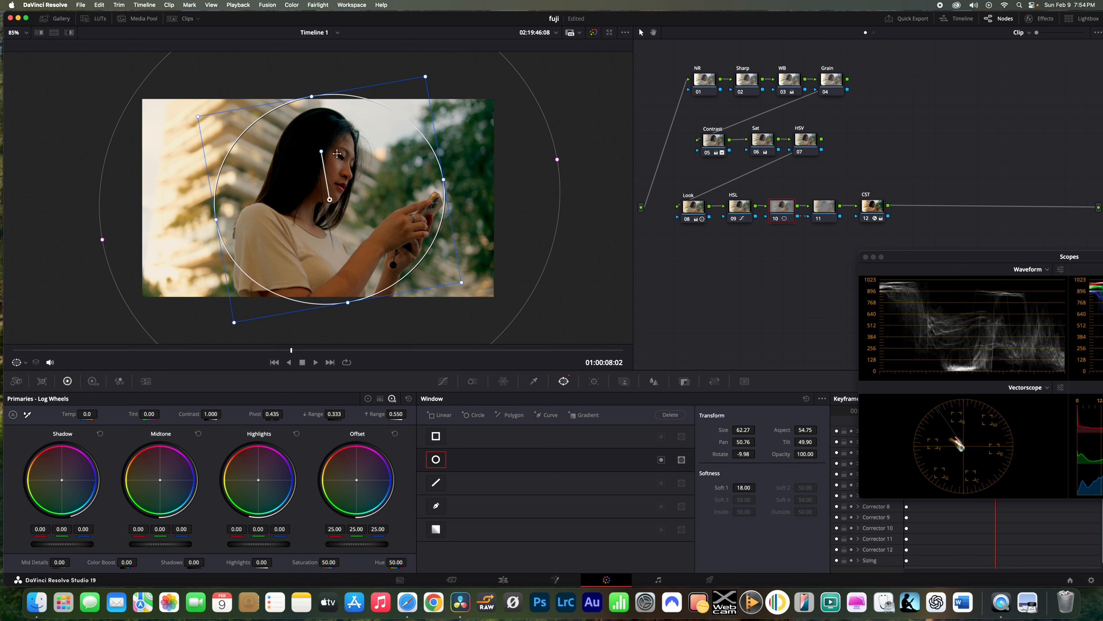
Reshape node 10's circle window into a taller oval of size about 71.36, aspect 38.18 and rotation -7.13, extending past the frame
{"action": "left_click_drag", "start_coordinate": [318, 97], "coordinate": [309, 51]}
{"action": "scroll", "coordinate": [378, 225], "scroll_direction": "down", "scroll_amount": 2}
{"action": "scroll", "coordinate": [377, 225], "scroll_direction": "down", "scroll_amount": 1}
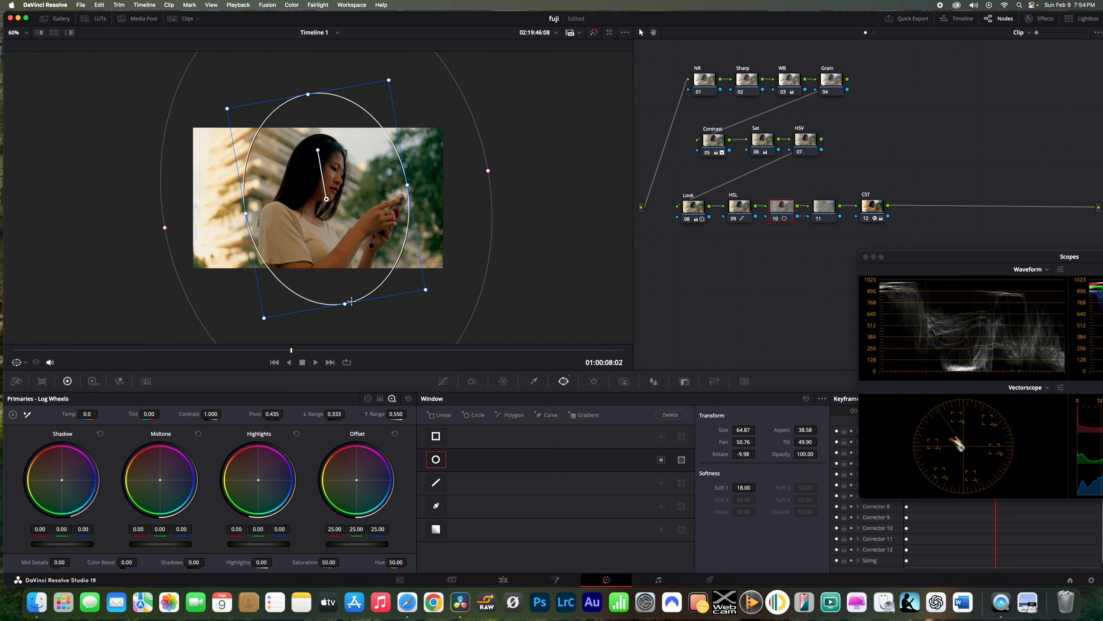
{"action": "left_click_drag", "start_coordinate": [343, 302], "coordinate": [350, 329]}
{"action": "left_click_drag", "start_coordinate": [404, 187], "coordinate": [426, 182]}
{"action": "scroll", "coordinate": [391, 198], "scroll_direction": "down", "scroll_amount": 3}
{"action": "left_click_drag", "start_coordinate": [350, 208], "coordinate": [355, 227]}
{"action": "left_click_drag", "start_coordinate": [327, 178], "coordinate": [321, 174]}
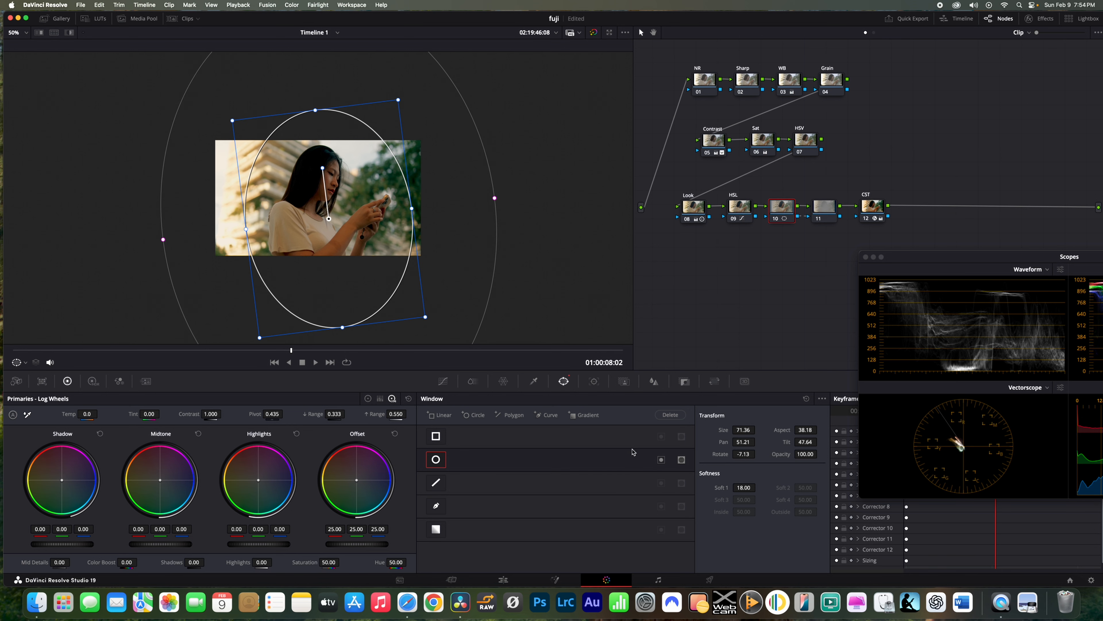
Pull the midtones down on node 10's custom curve, with only the luma channel being edited
{"action": "left_click", "coordinate": [443, 381]}
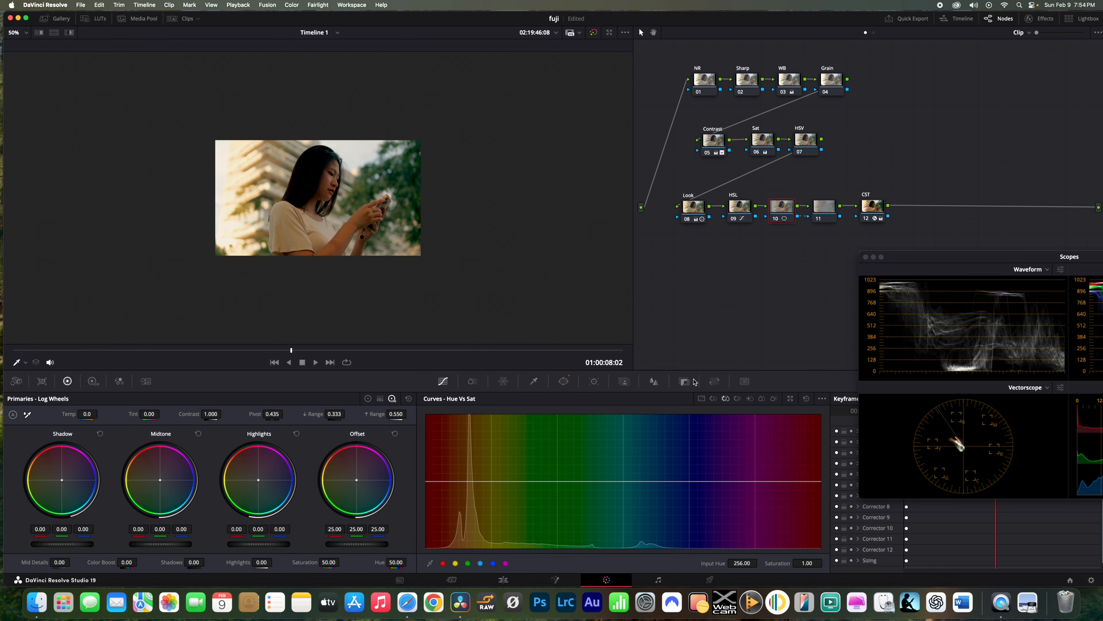
{"action": "left_click", "coordinate": [701, 398]}
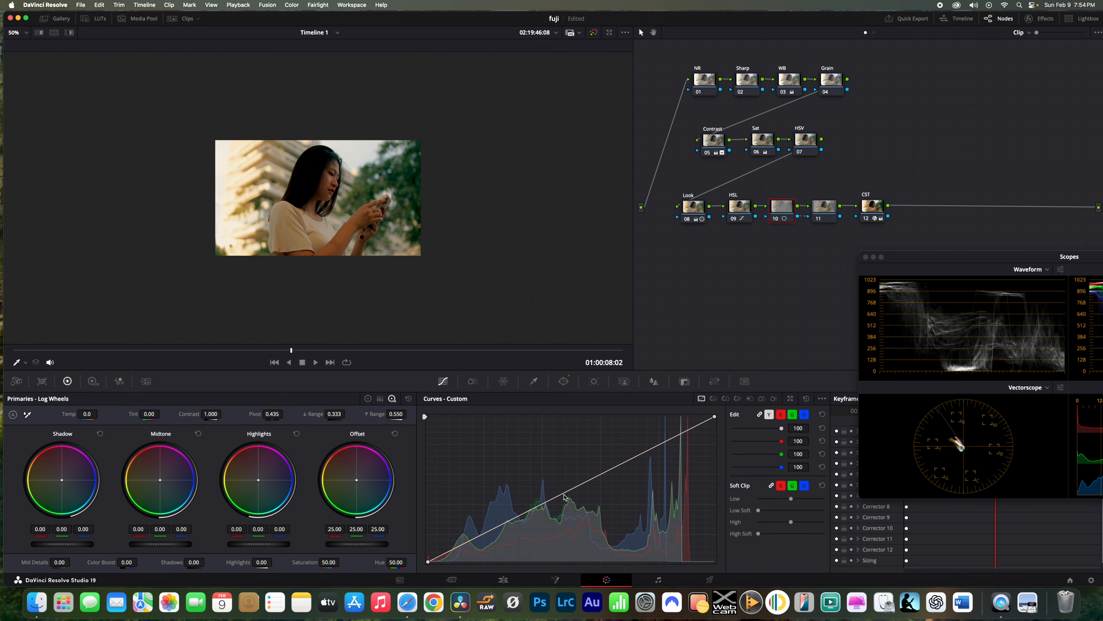
{"action": "left_click", "coordinate": [770, 415]}
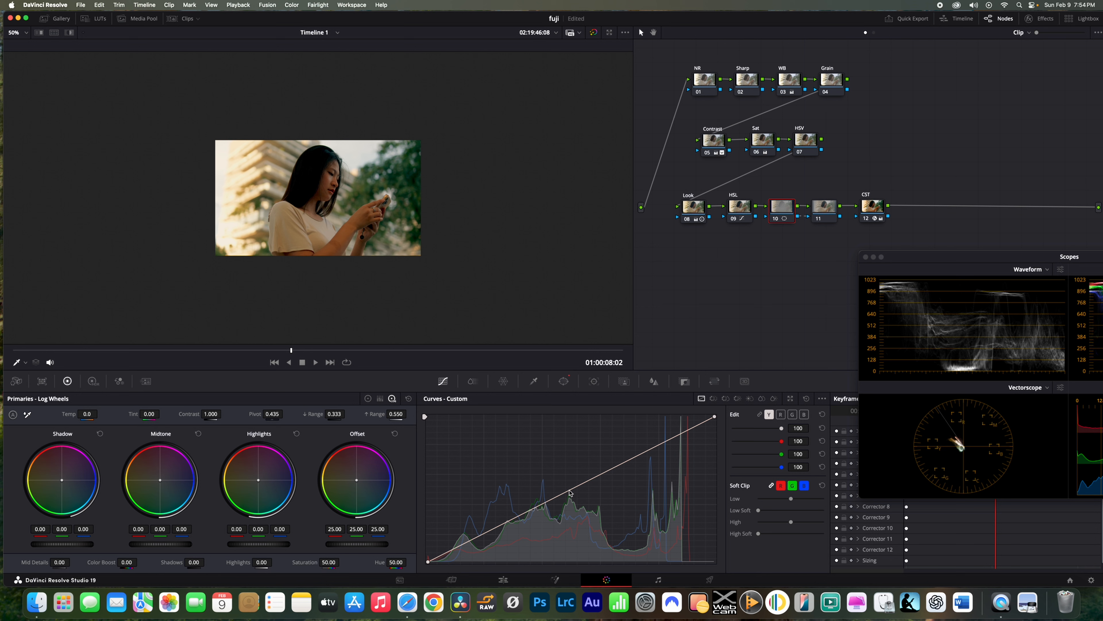
{"action": "left_click_drag", "start_coordinate": [567, 493], "coordinate": [578, 506]}
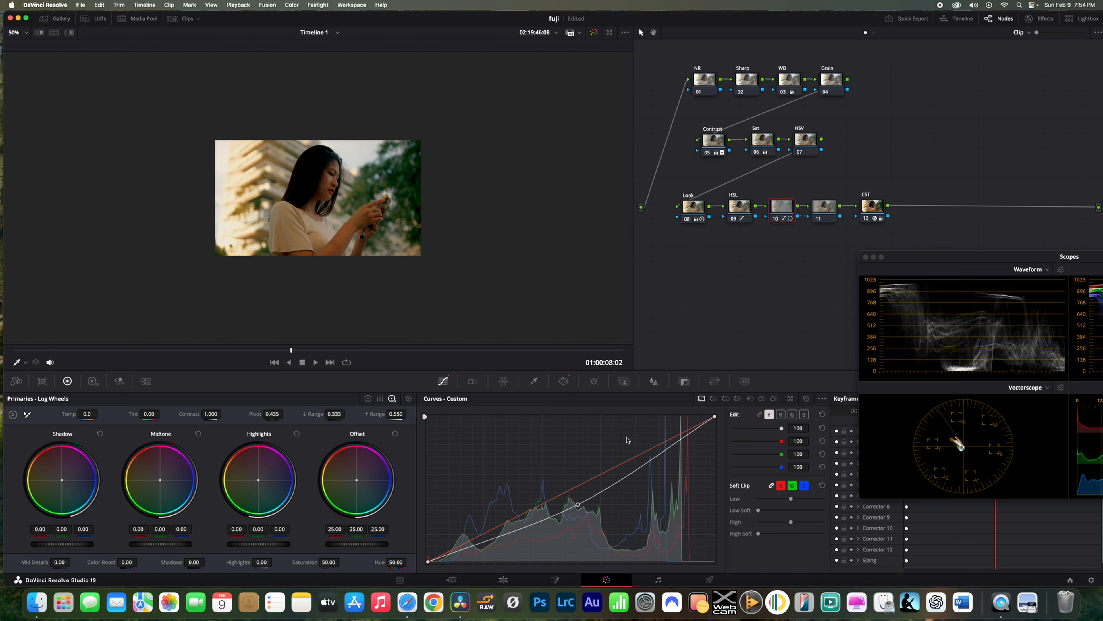
Enable editable splines on node 11's custom luma curve and lift the upper tones with the white point's handle
{"action": "left_click", "coordinate": [829, 205]}
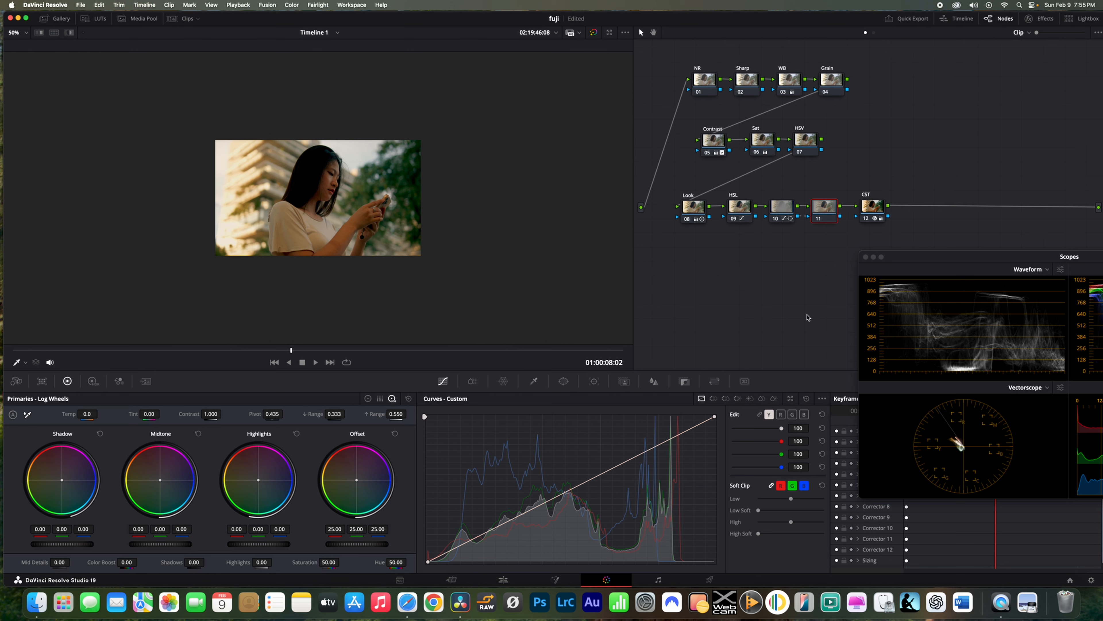
{"action": "left_click", "coordinate": [820, 398]}
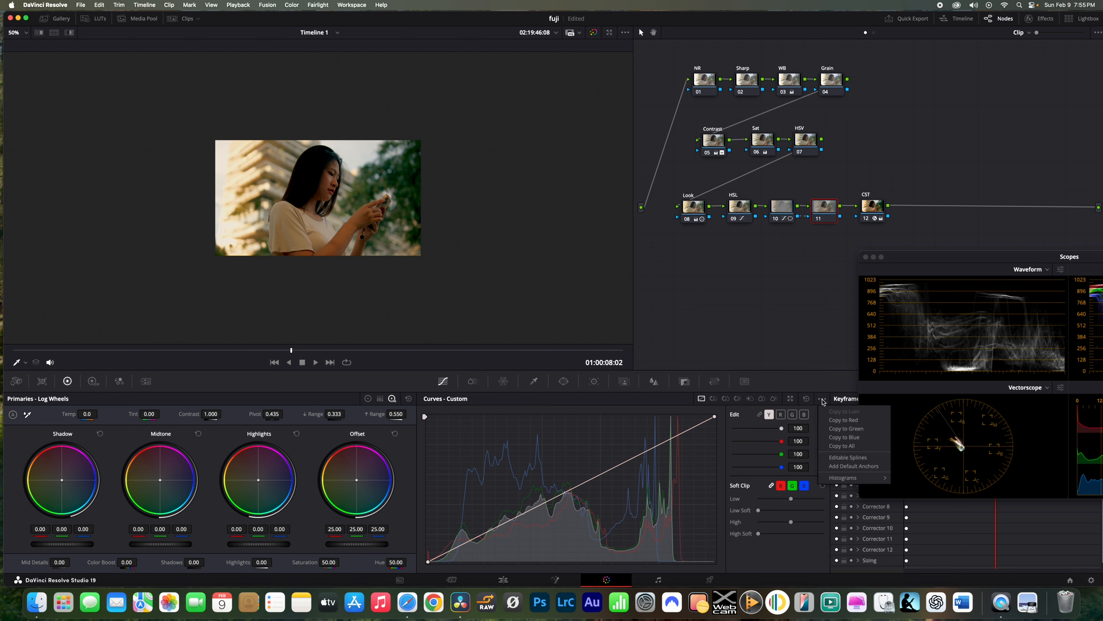
{"action": "left_click", "coordinate": [843, 458]}
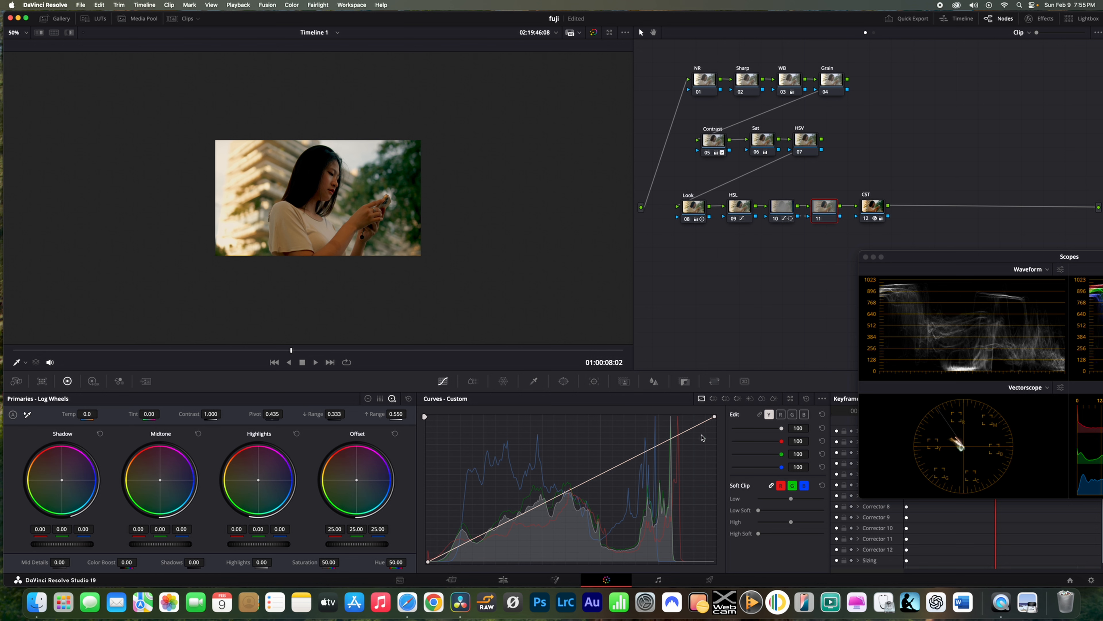
{"action": "left_click", "coordinate": [715, 418]}
{"action": "left_click_drag", "start_coordinate": [619, 466], "coordinate": [616, 452]}
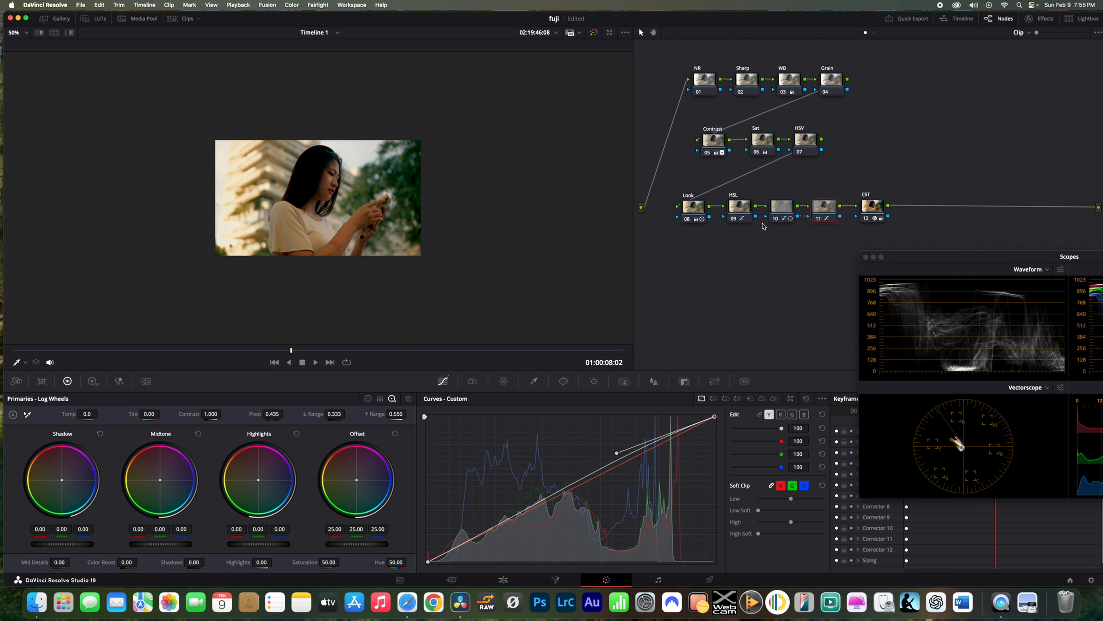
Fine-tune node 10's circle window over the woman to about pan 50.76 and tilt 47.94
{"action": "left_click", "coordinate": [776, 212]}
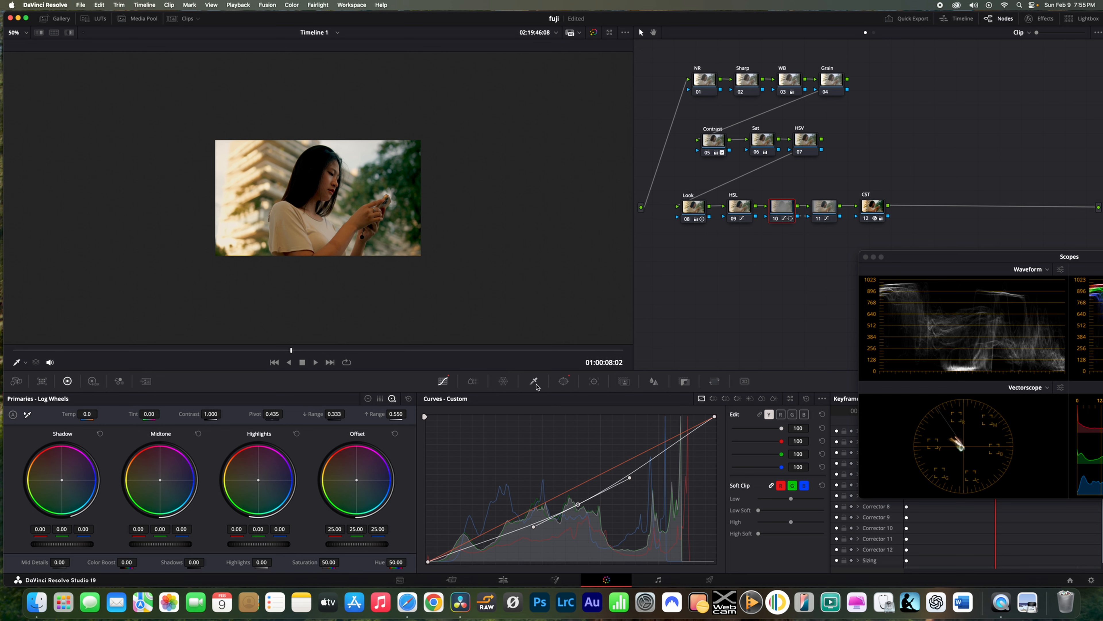
{"action": "left_click", "coordinate": [563, 385]}
{"action": "left_click_drag", "start_coordinate": [359, 222], "coordinate": [355, 219]}
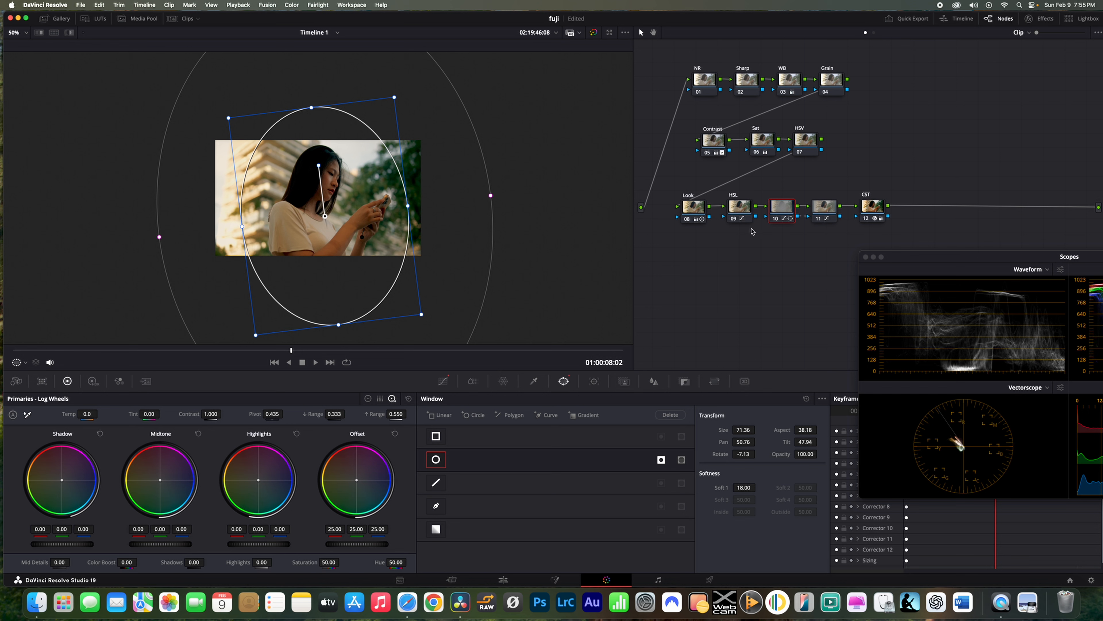
{"action": "left_click_drag", "start_coordinate": [414, 209], "coordinate": [417, 208]}
Select nodes 10 and 11 together and toggle them off and on to compare the image with and without them
{"action": "left_click", "coordinate": [813, 207]}
{"action": "left_click_drag", "start_coordinate": [777, 182], "coordinate": [841, 230]}
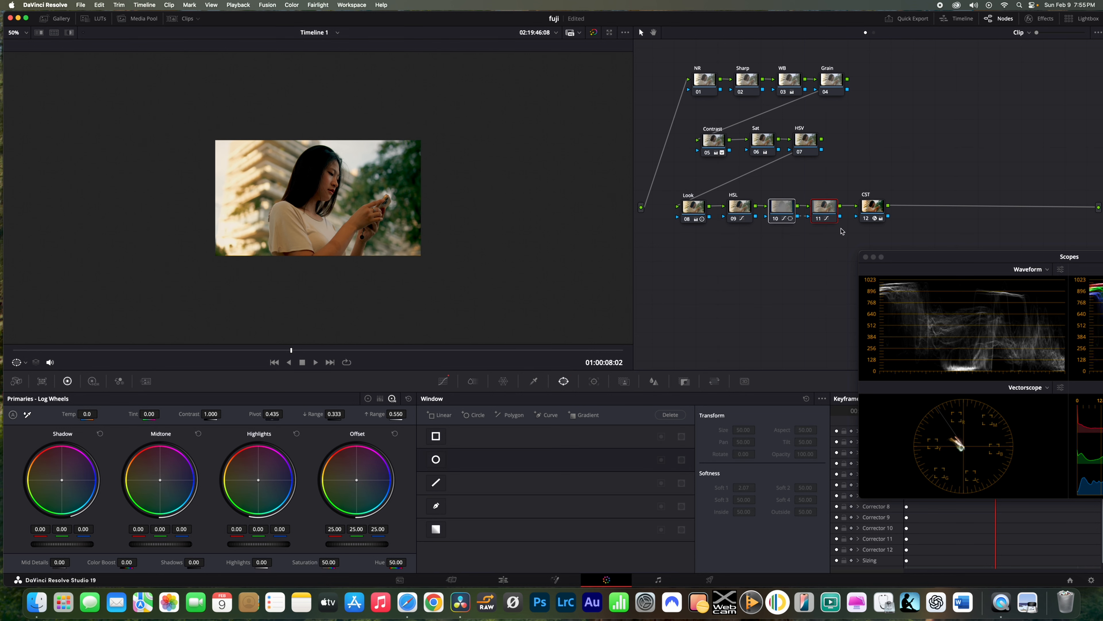
{"action": "key", "text": "super+d"}
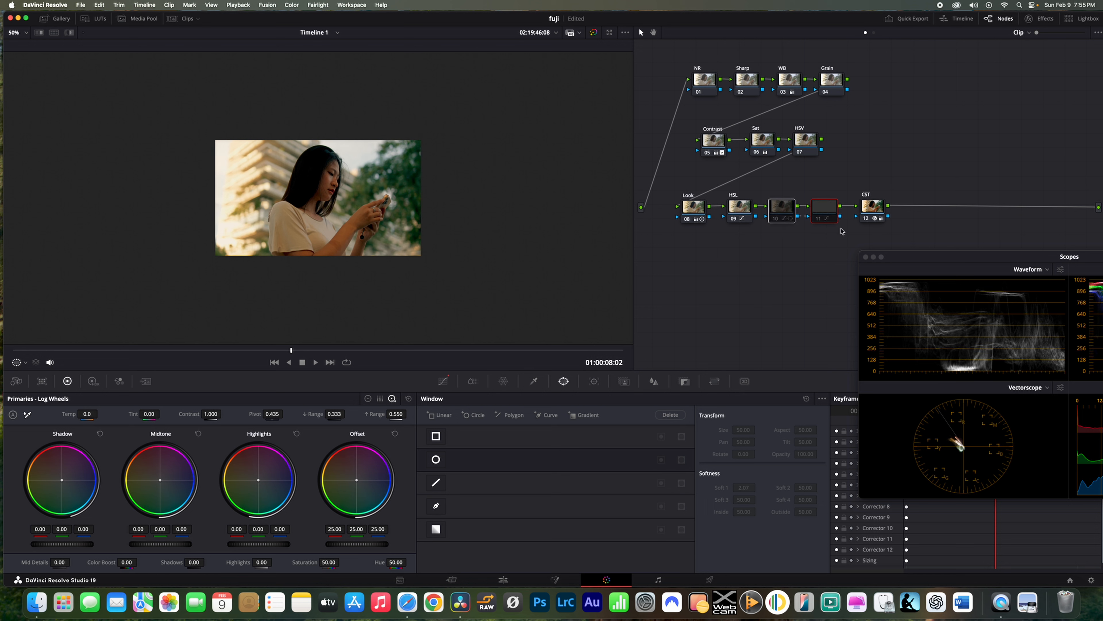
{"action": "key", "text": "super+d"}
{"action": "key", "text": "super+d"}
{"action": "key", "text": "super+d"}
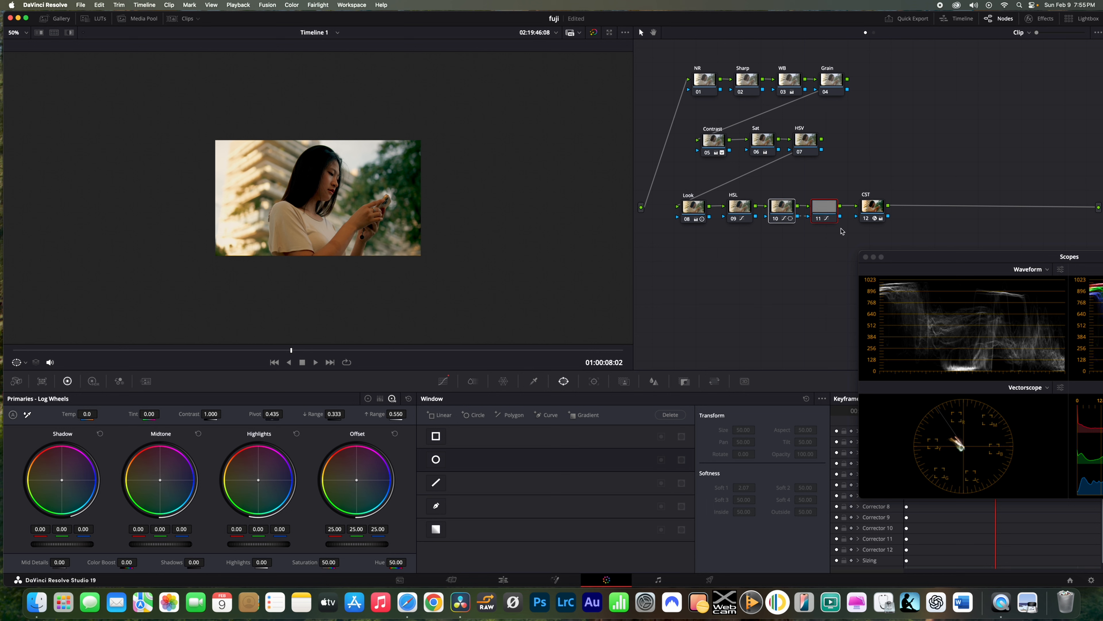
{"action": "key", "text": "super+d"}
{"action": "key", "text": "super+d"}
Move the CST node farther along the chain and add a new serial node after node 11
{"action": "left_click_drag", "start_coordinate": [875, 207], "coordinate": [957, 210]}
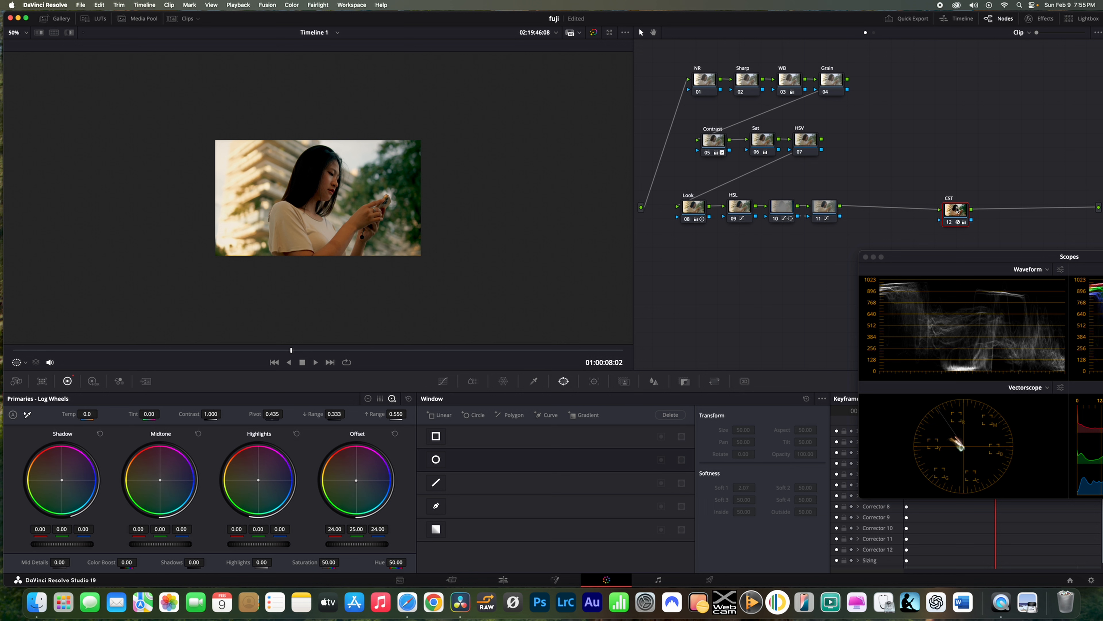
{"action": "left_click", "coordinate": [823, 214]}
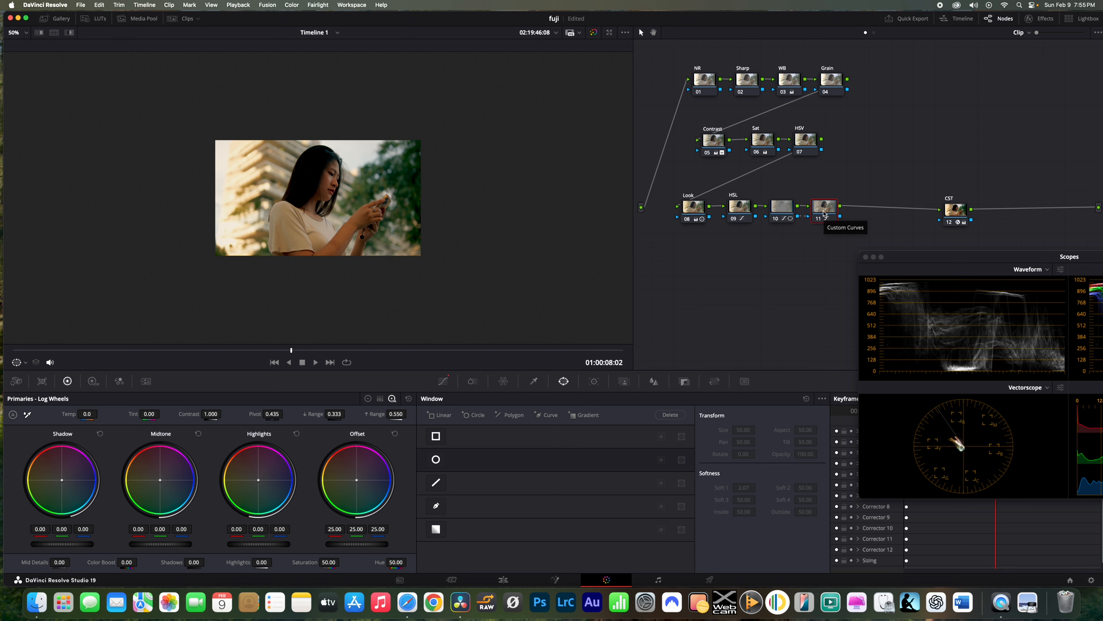
{"action": "key", "text": "alt+s"}
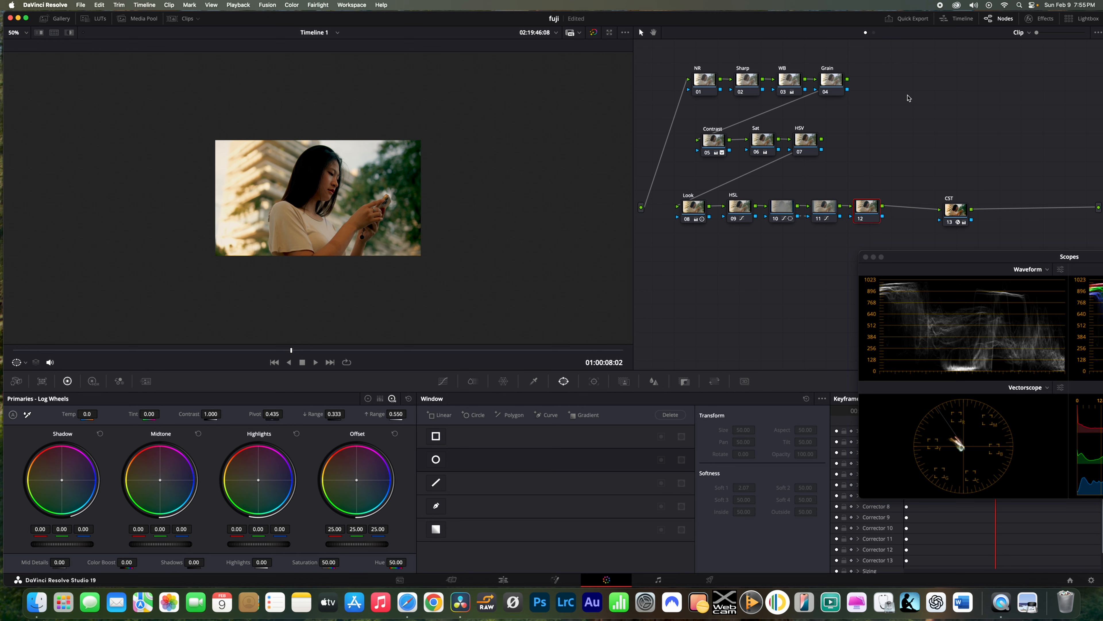
Find the Glow effect and apply it to new node 12, moving the scopes window clear of its settings
{"action": "left_click", "coordinate": [1050, 19]}
{"action": "left_click", "coordinate": [1082, 33]}
{"action": "type", "text": "glow"}
{"action": "left_click_drag", "start_coordinate": [965, 84], "coordinate": [840, 210]}
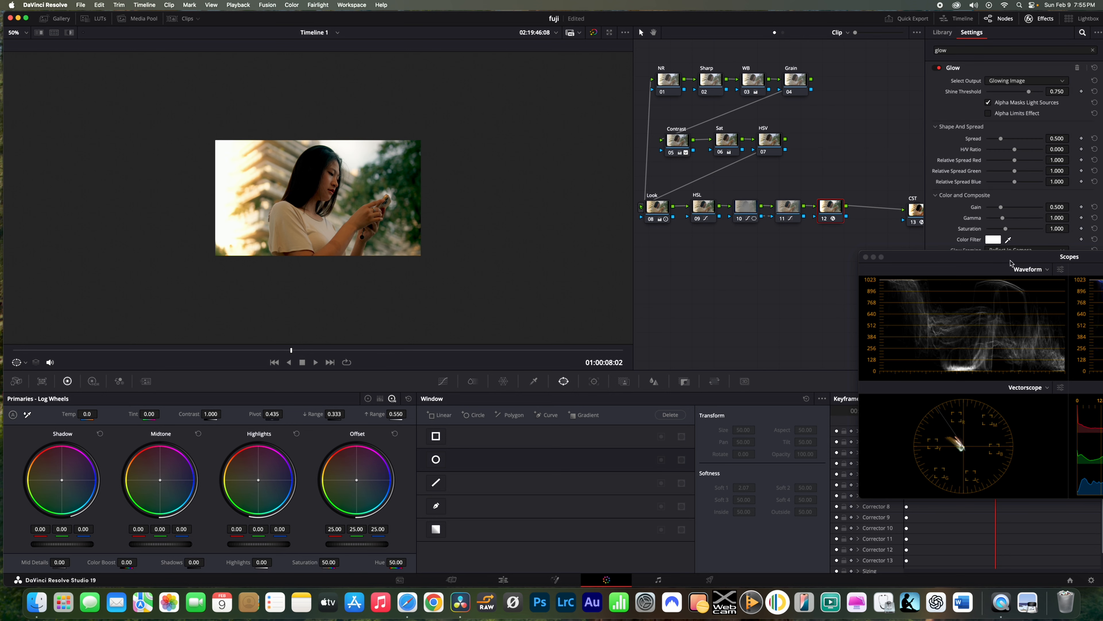
{"action": "left_click_drag", "start_coordinate": [1010, 260], "coordinate": [968, 363]}
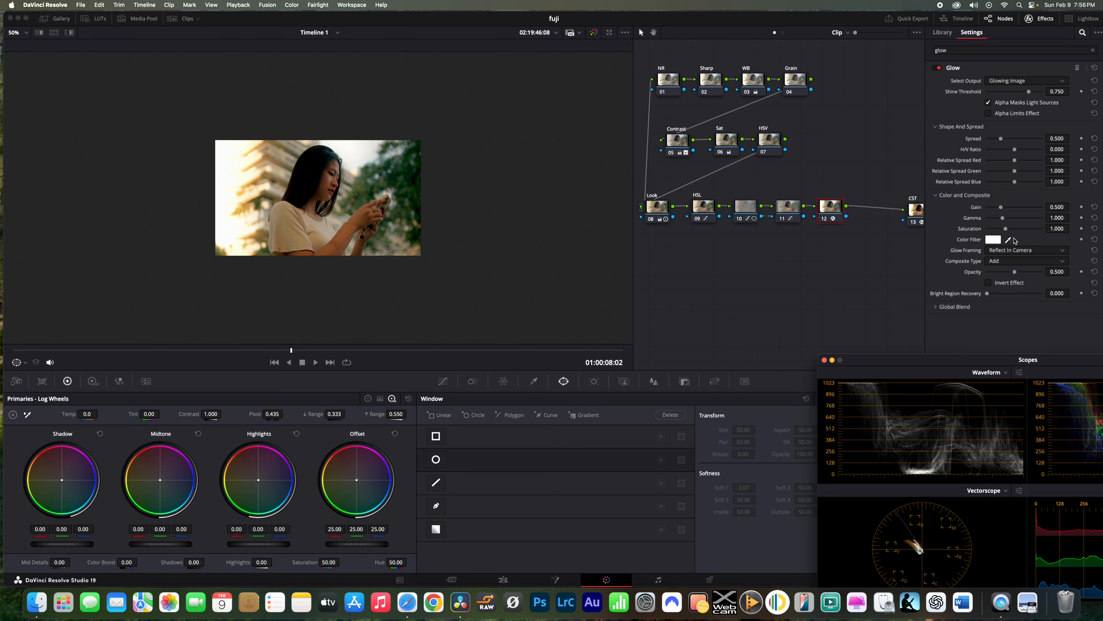
Set the Glow's composite type to Softlight and lower its shine threshold to 0
{"action": "left_click", "coordinate": [1030, 263]}
{"action": "scroll", "coordinate": [1030, 266], "scroll_direction": "down", "scroll_amount": 5}
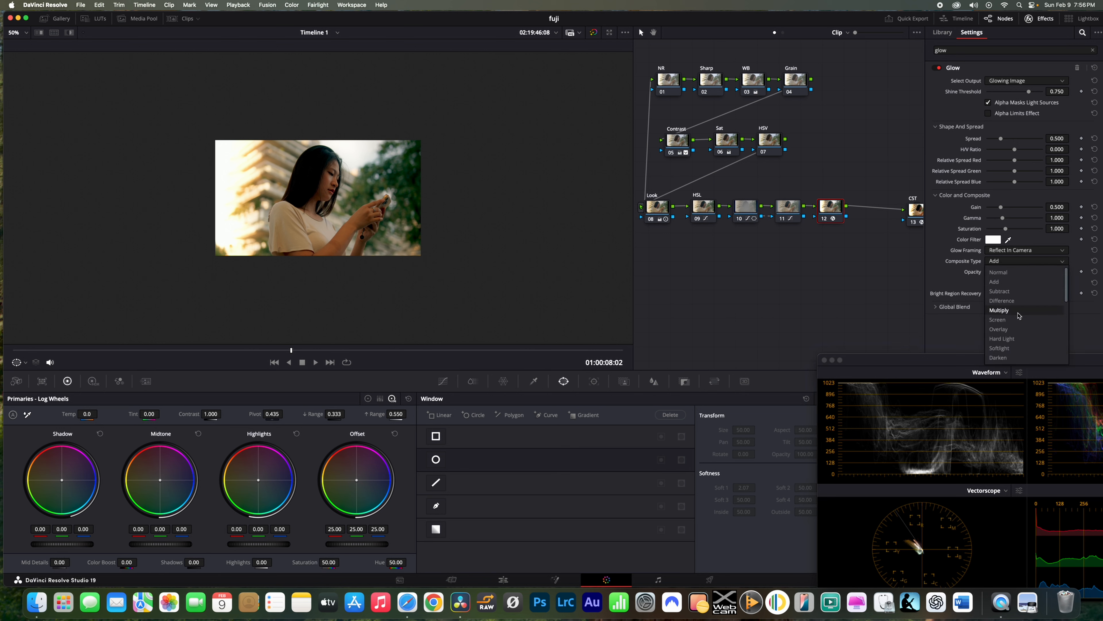
{"action": "scroll", "coordinate": [1018, 300], "scroll_direction": "up", "scroll_amount": 3}
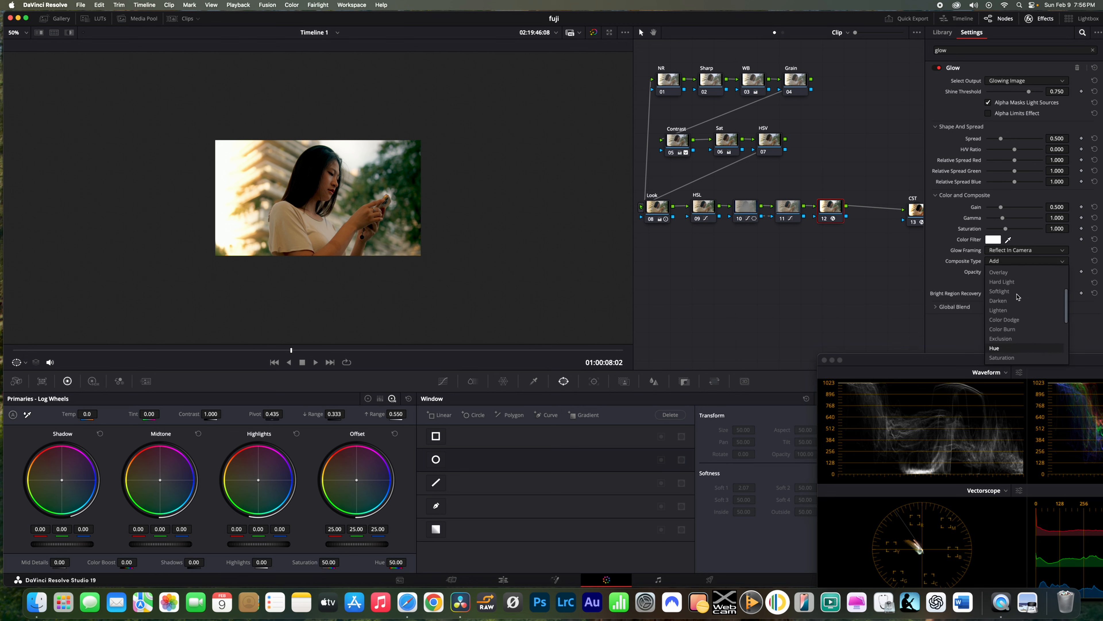
{"action": "left_click", "coordinate": [1016, 295]}
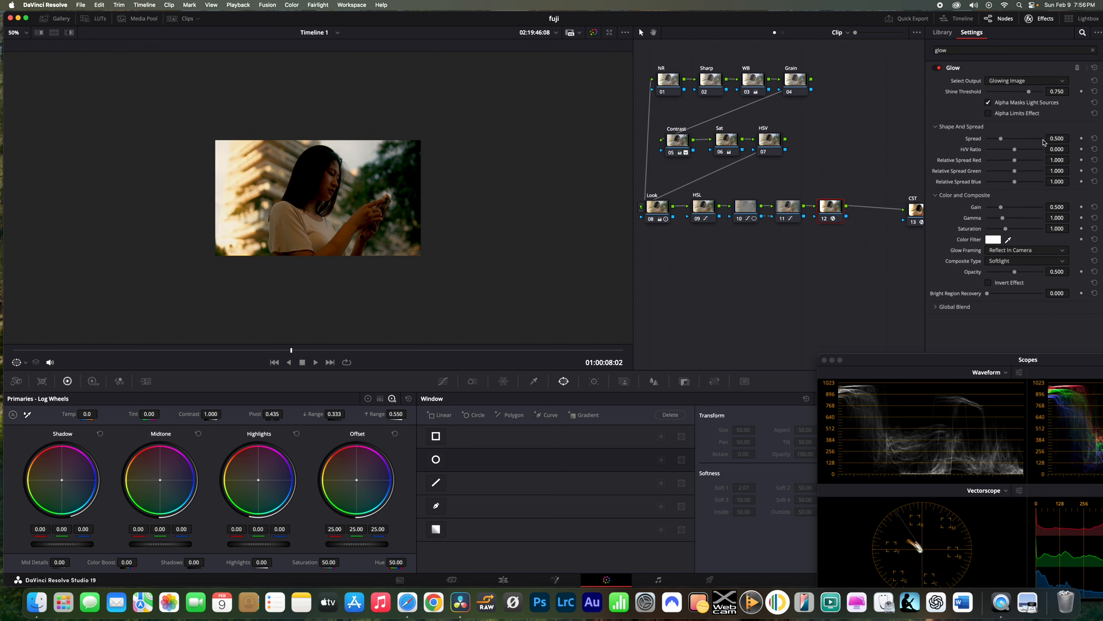
{"action": "left_click_drag", "start_coordinate": [1029, 93], "coordinate": [947, 94]}
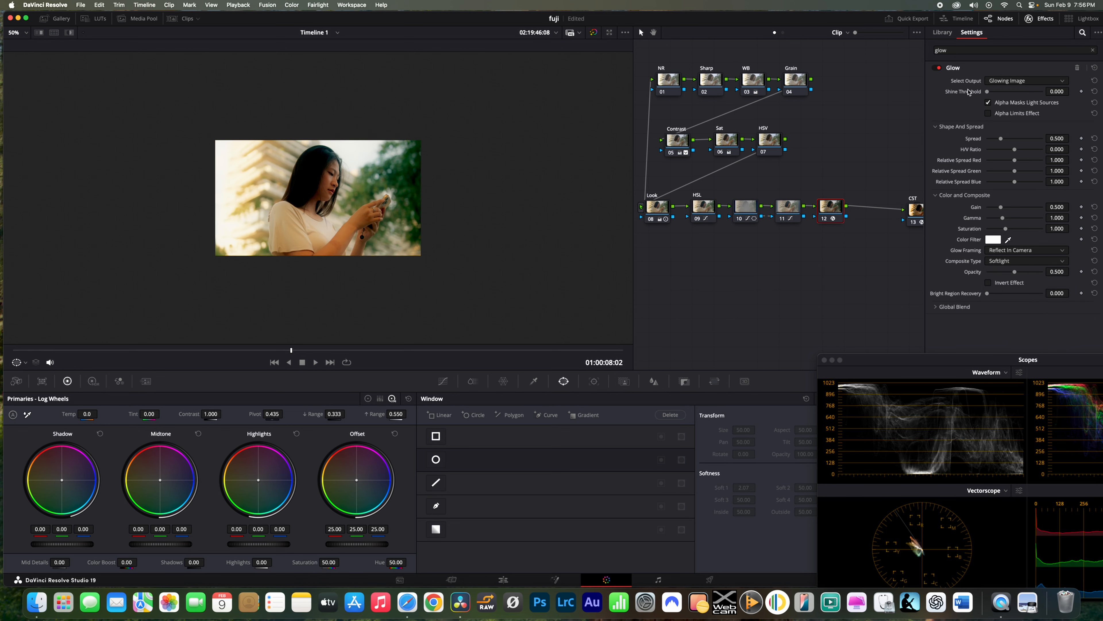
Adjust the Glow to about spread 0.341, gain 0.419, gamma 1.090, saturation 0.558 and opacity 0.295
{"action": "left_click_drag", "start_coordinate": [1003, 139], "coordinate": [995, 141]}
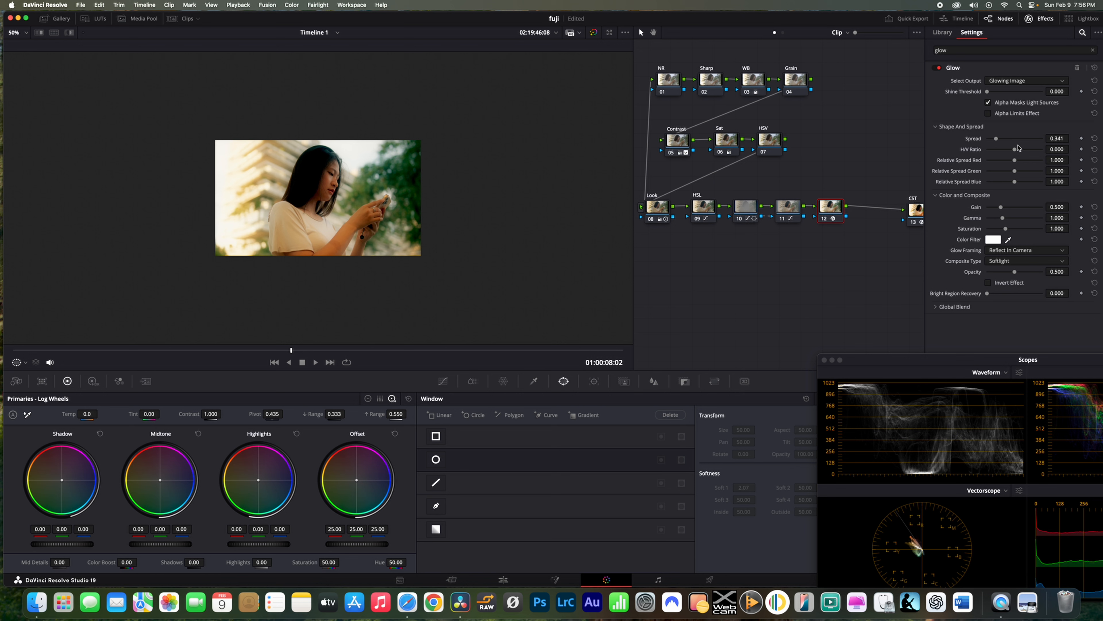
{"action": "left_click_drag", "start_coordinate": [1001, 208], "coordinate": [997, 208]}
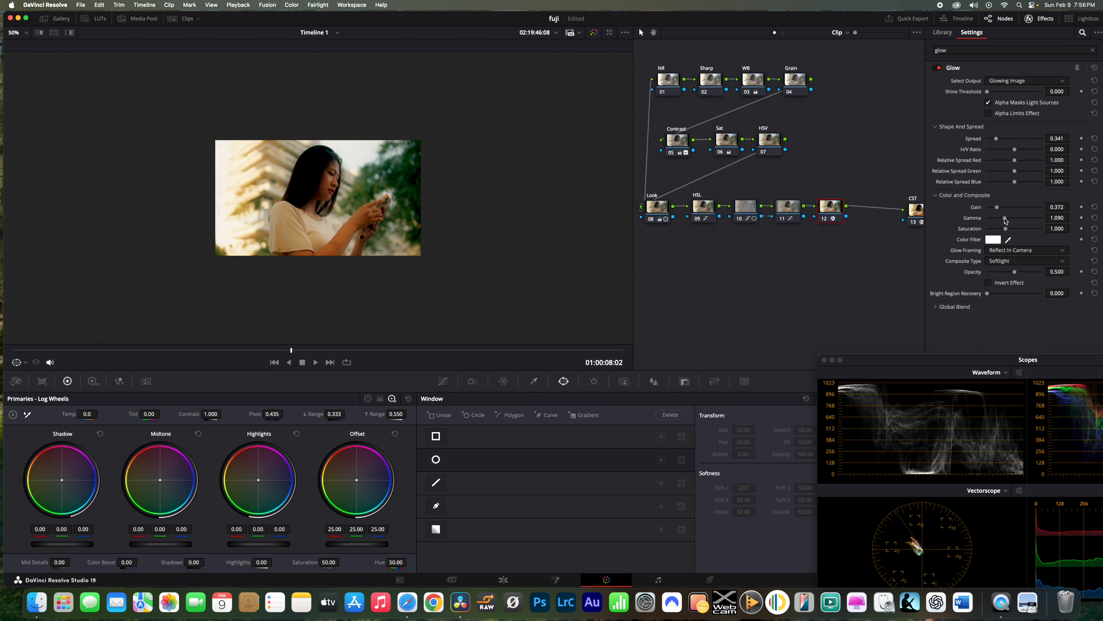
{"action": "left_click_drag", "start_coordinate": [996, 212], "coordinate": [998, 228]}
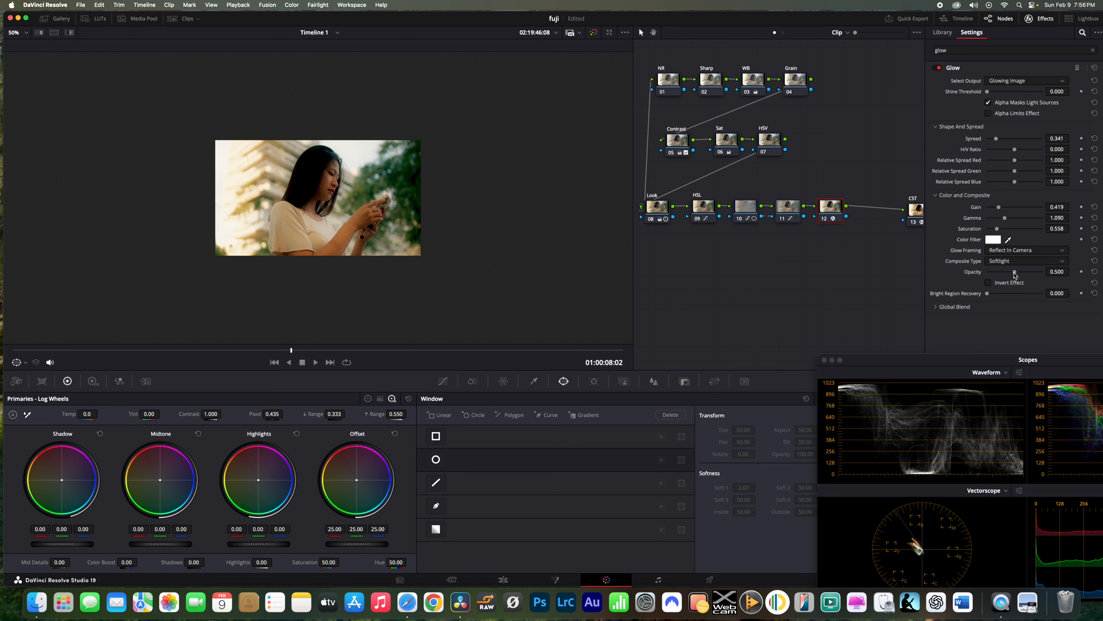
{"action": "left_click_drag", "start_coordinate": [1014, 274], "coordinate": [1004, 274]}
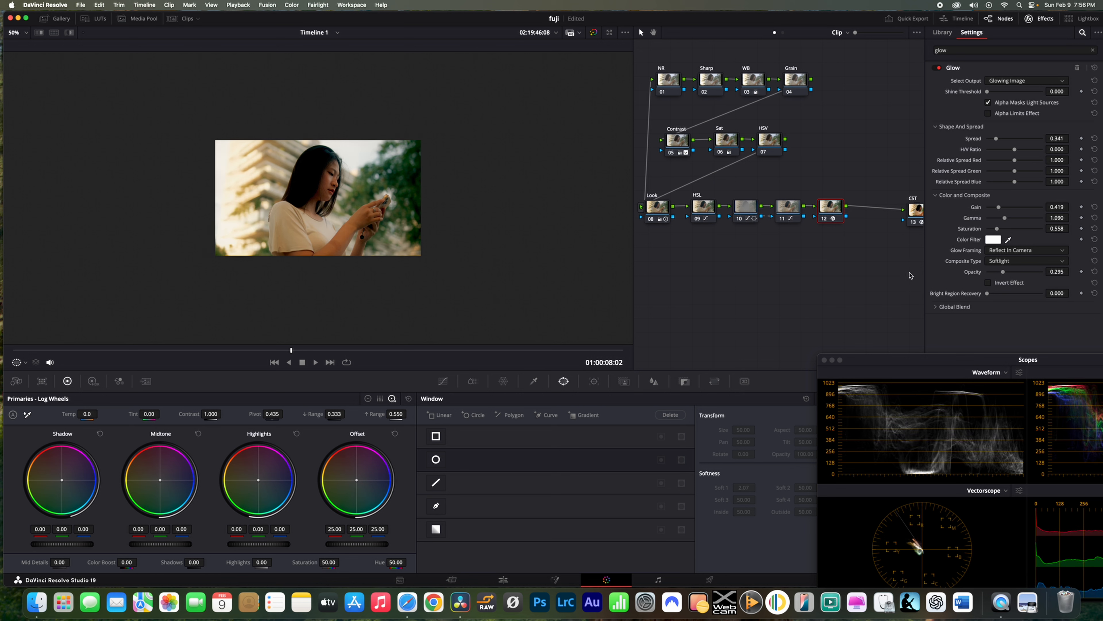
Select nodes 10 through 12 and toggle them off and on to compare the enlarged image with and without them
{"action": "scroll", "coordinate": [343, 276], "scroll_direction": "up", "scroll_amount": 5}
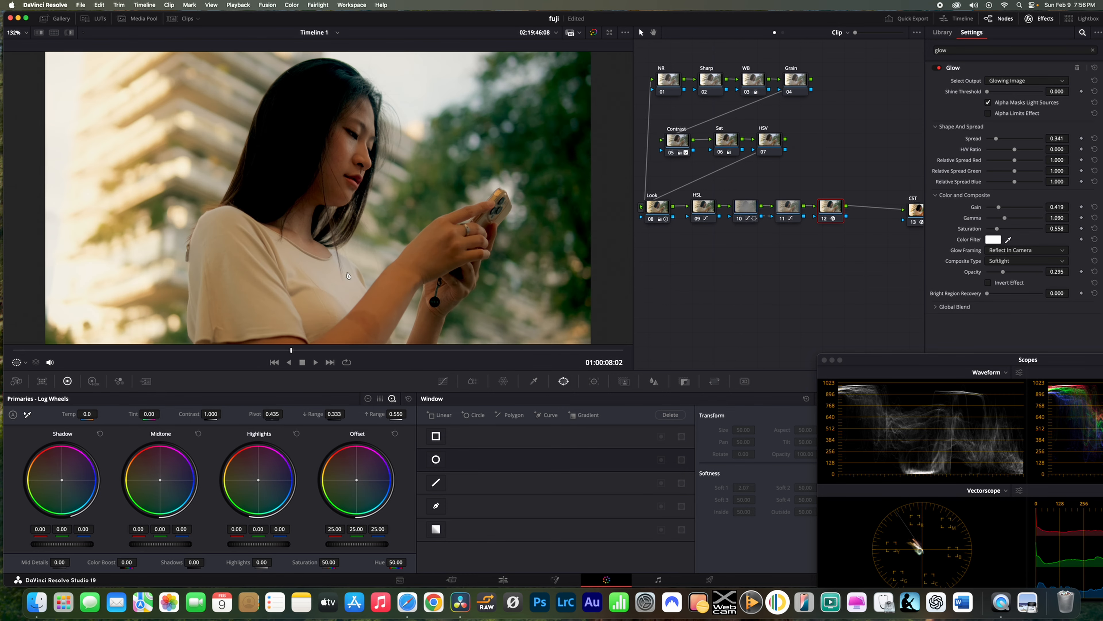
{"action": "left_click_drag", "start_coordinate": [738, 191], "coordinate": [854, 226]}
{"action": "key", "text": "super+d"}
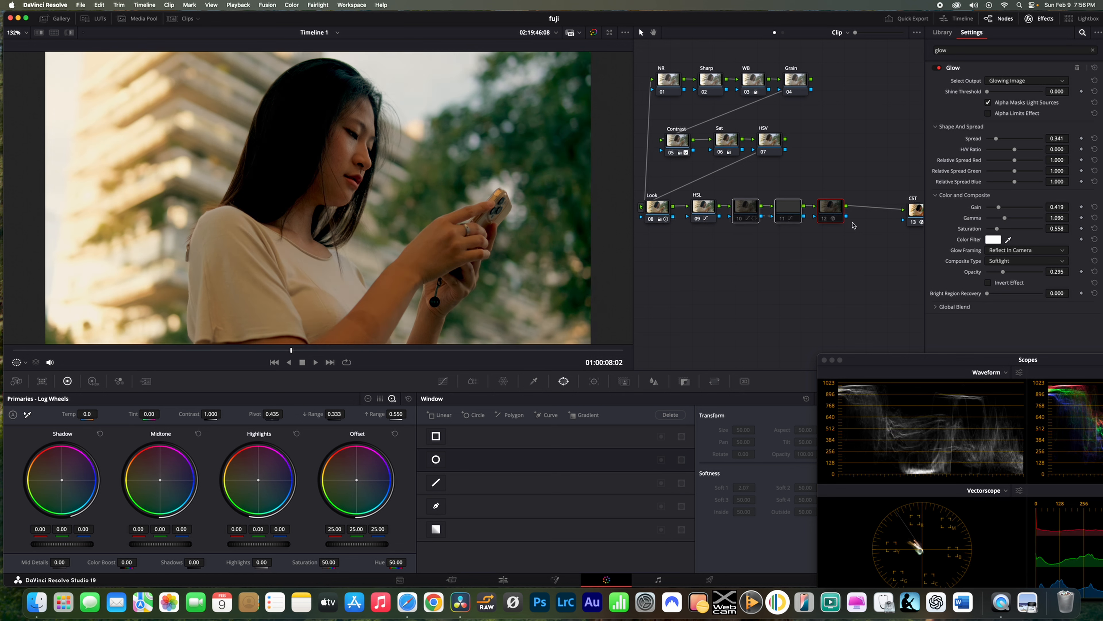
{"action": "key", "text": "super+d"}
{"action": "key", "text": "super+d"}
{"action": "key", "text": "super+d"}
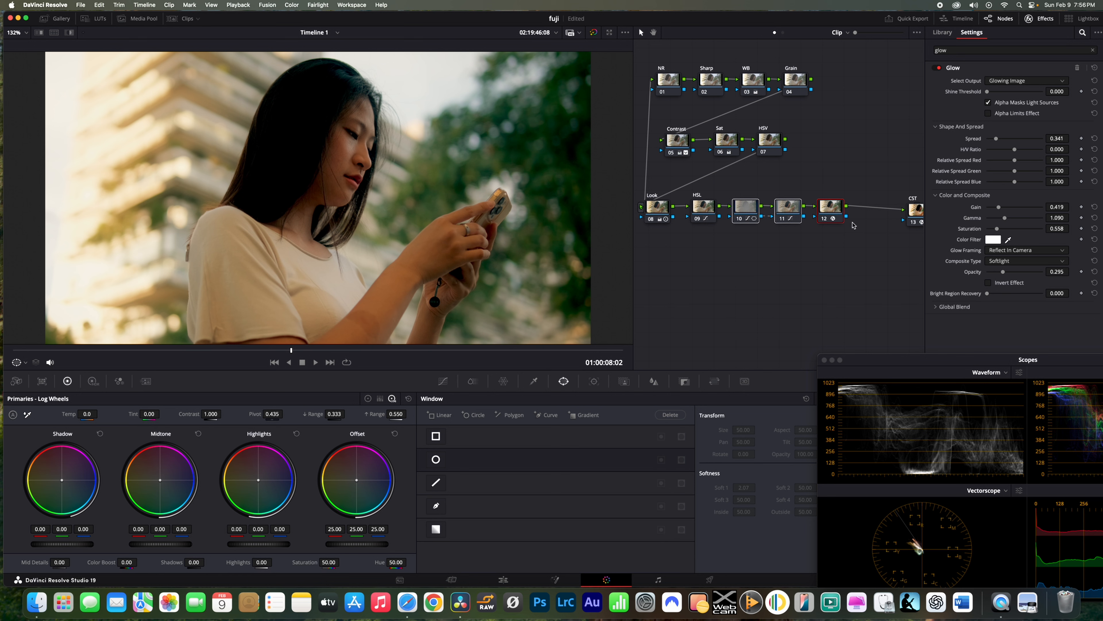
Bring the whole scopes window into view, then toggle nodes 08 through 12 together to compare the image with and without the look
{"action": "left_click_drag", "start_coordinate": [1003, 361], "coordinate": [799, 307]}
{"action": "left_click", "coordinate": [643, 182]}
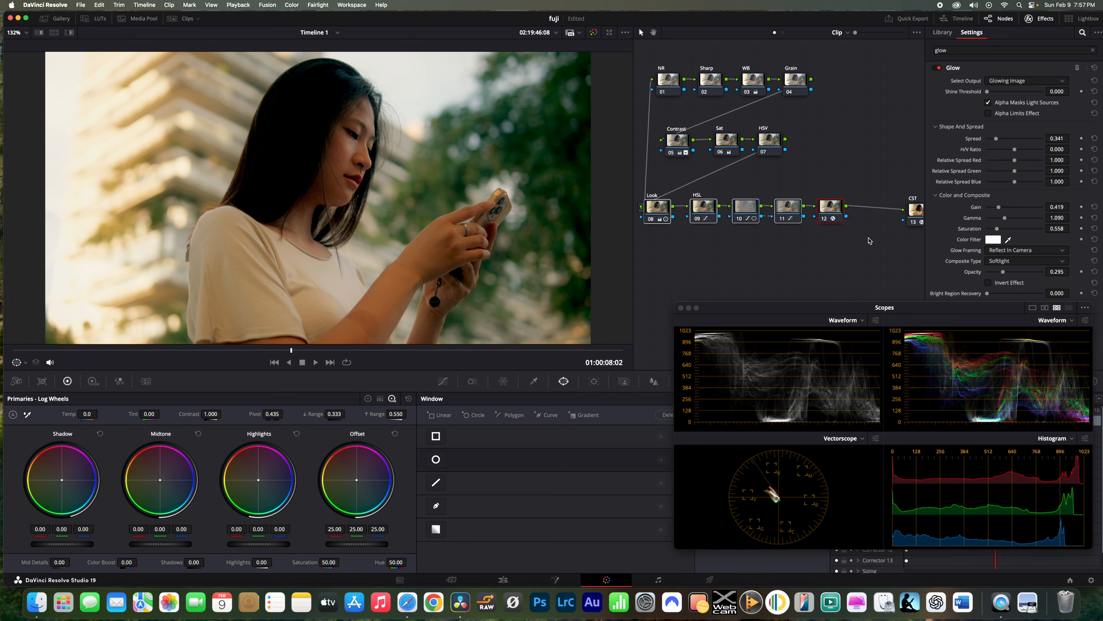
{"action": "key", "text": "super+d"}
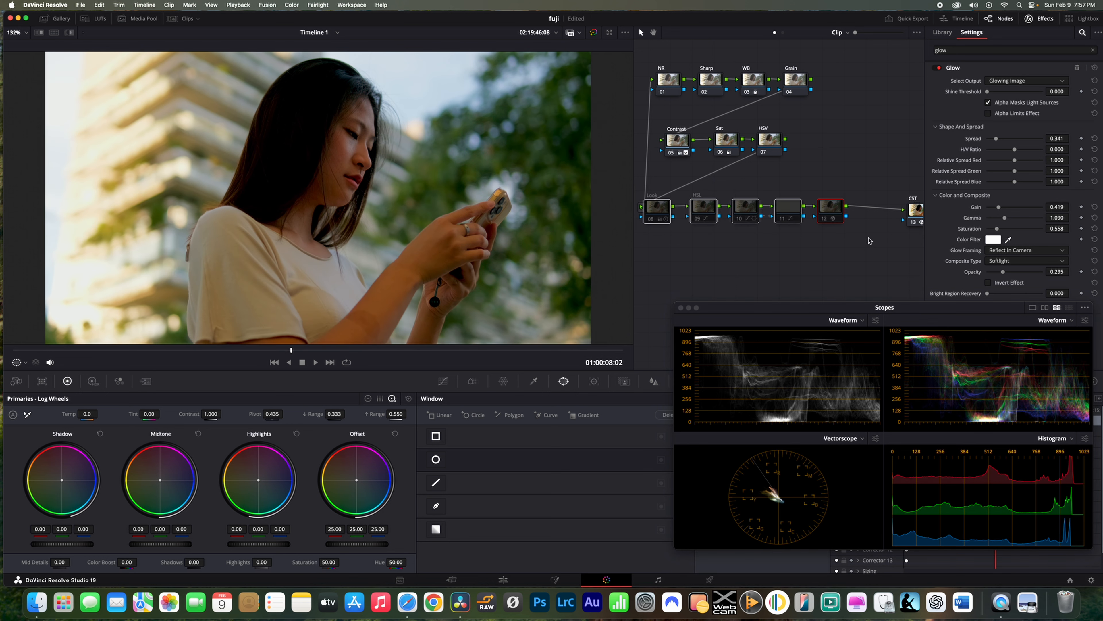
{"action": "key", "text": "super+d"}
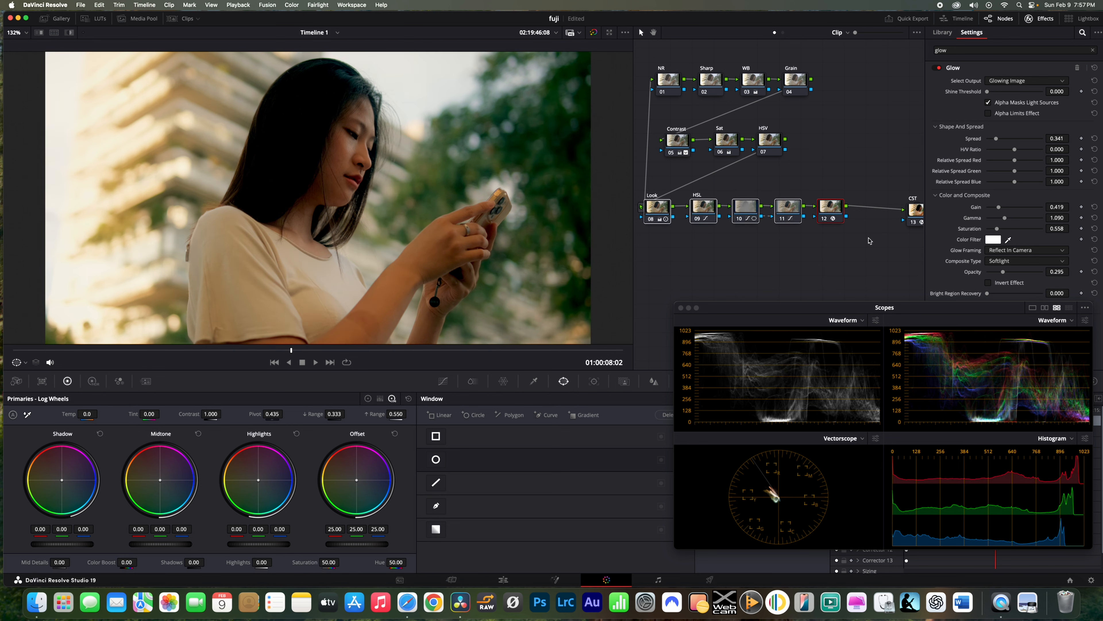
{"action": "key", "text": "super+d"}
{"action": "key", "text": "super+d"}
{"action": "key", "text": "super+d"}
{"action": "key", "text": "super+d"}
Find the Film Grain effect and apply it to the Grain node 04
{"action": "left_click", "coordinate": [795, 78]}
{"action": "left_click", "coordinate": [1092, 50]}
{"action": "type", "text": "grainb"}
{"action": "key", "text": "BackSpace"}
{"action": "left_click_drag", "start_coordinate": [1003, 85], "coordinate": [795, 82]}
Choose the 35mm 400T grain preset, raise grain size to about 0.070 and strength to about 0.318, and check an earlier frame
{"action": "left_click", "coordinate": [1016, 83]}
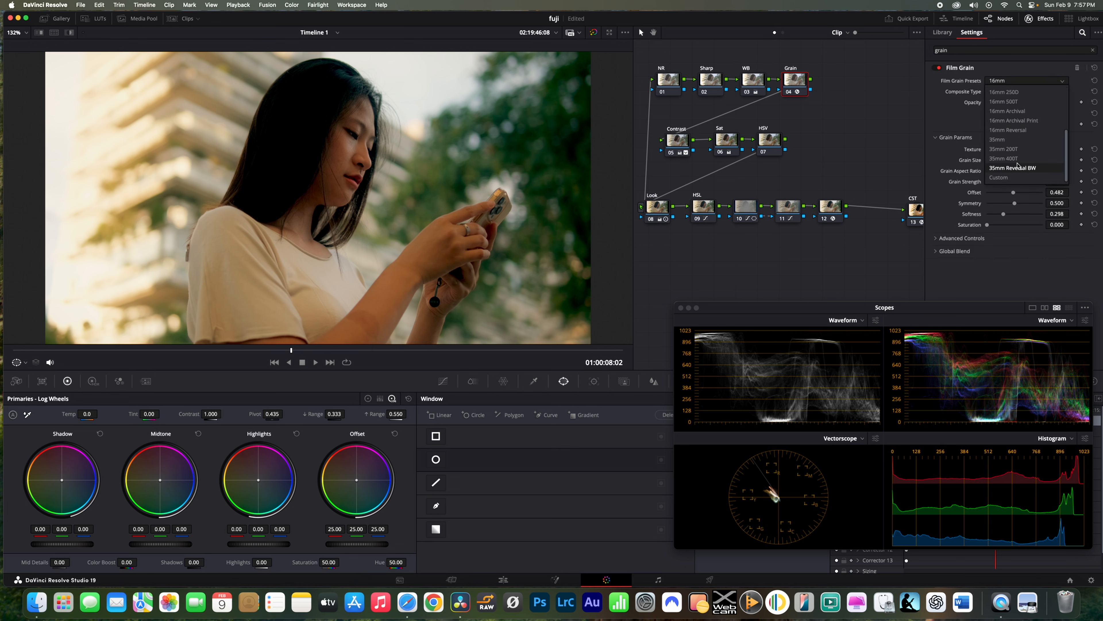
{"action": "left_click", "coordinate": [1024, 161]}
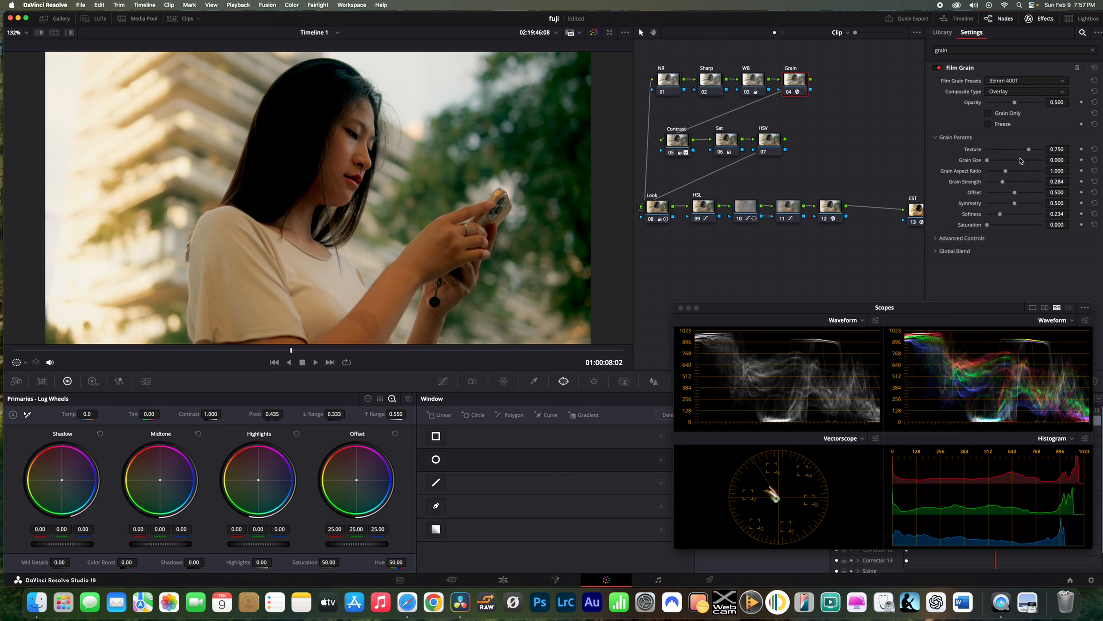
{"action": "left_click_drag", "start_coordinate": [987, 161], "coordinate": [1006, 184]}
{"action": "left_click_drag", "start_coordinate": [291, 353], "coordinate": [269, 351]}
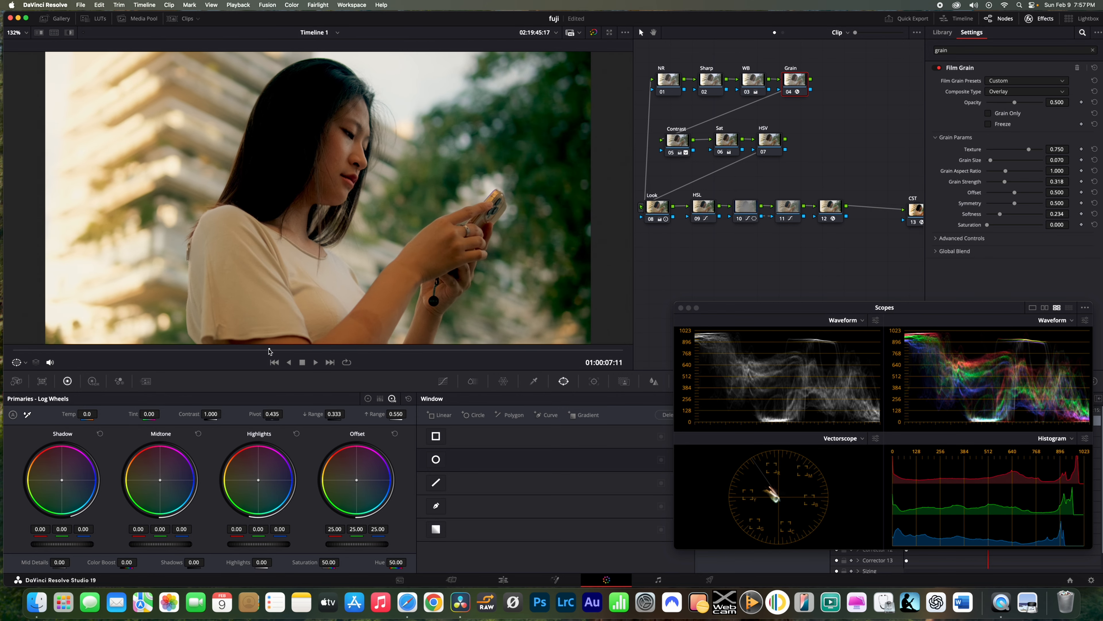